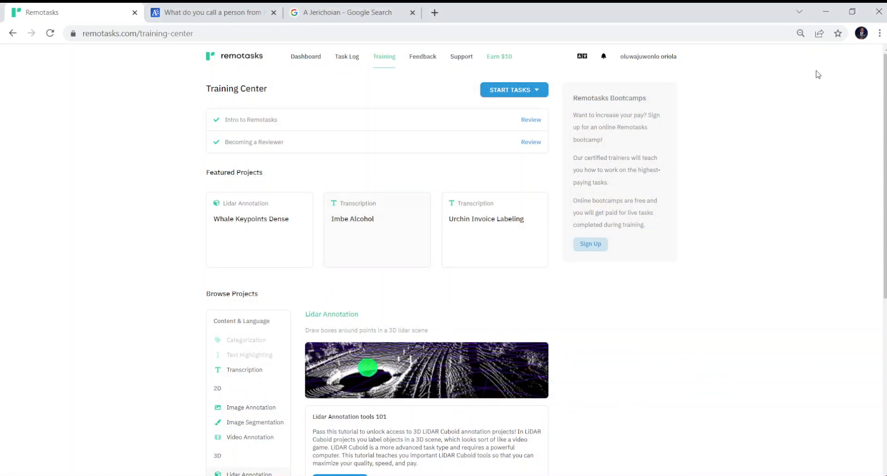
- Open the Image Segmentation tools 101 course from the Image Segmentation project category
scroll(817, 74, down, 3)
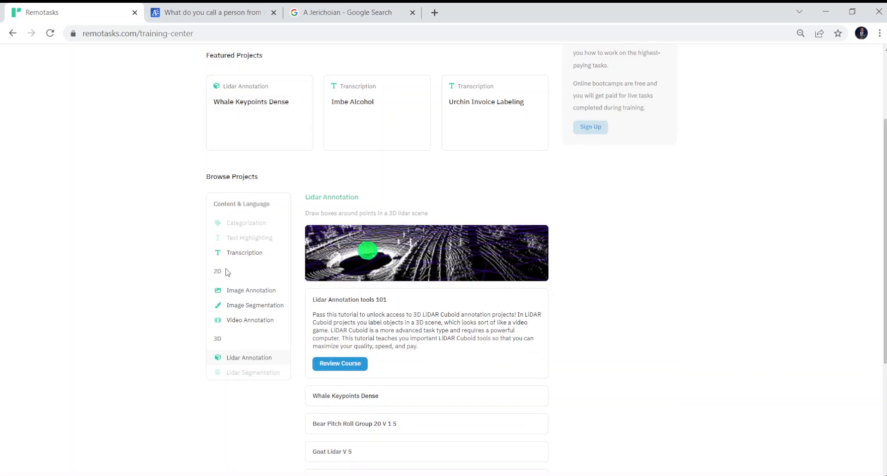
click(244, 253)
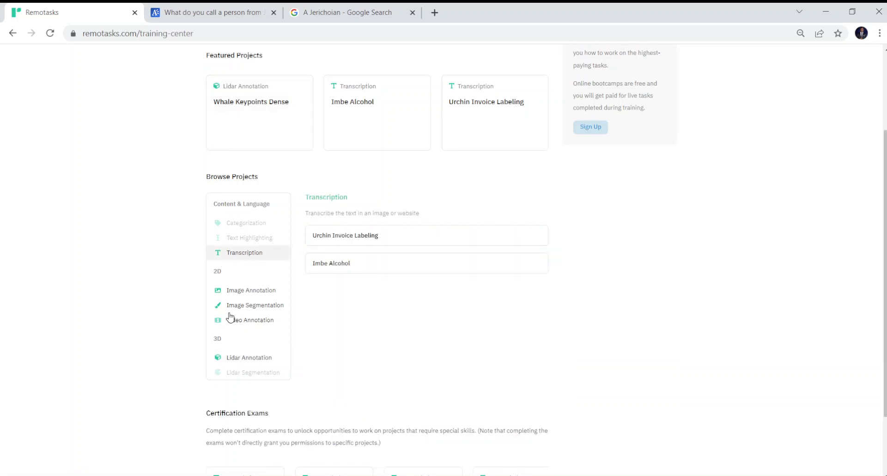
click(257, 306)
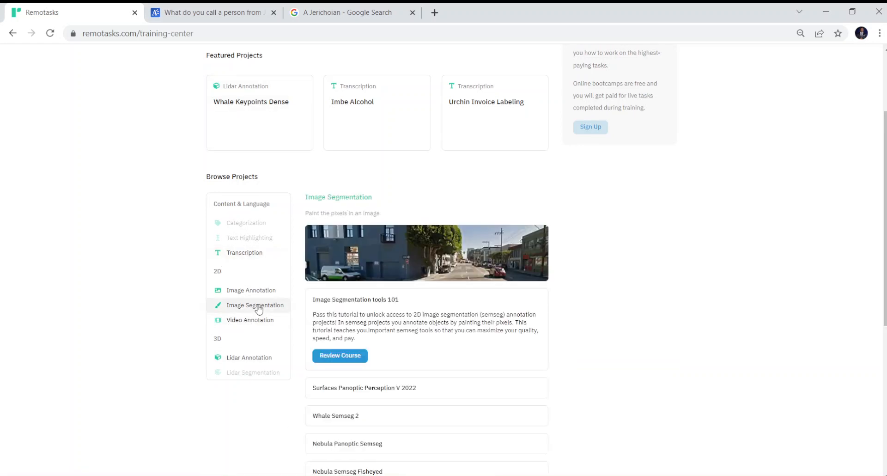
click(340, 355)
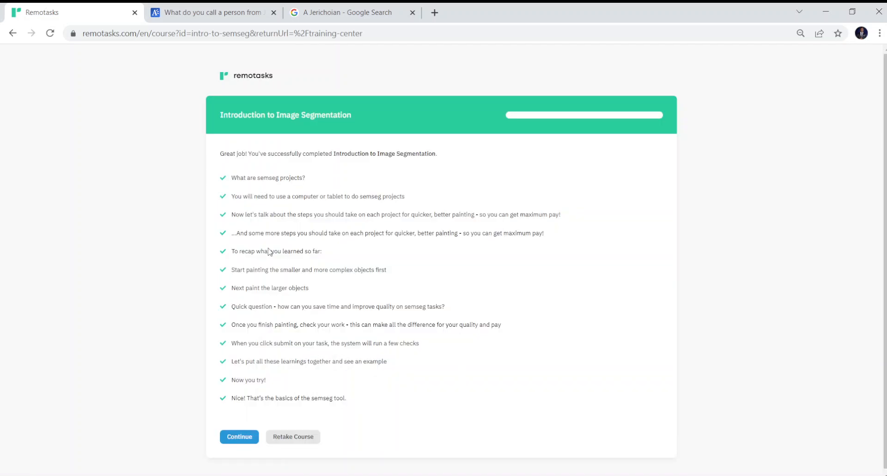
- Retake the Introduction to Image Segmentation course and continue past the first lesson
click(292, 437)
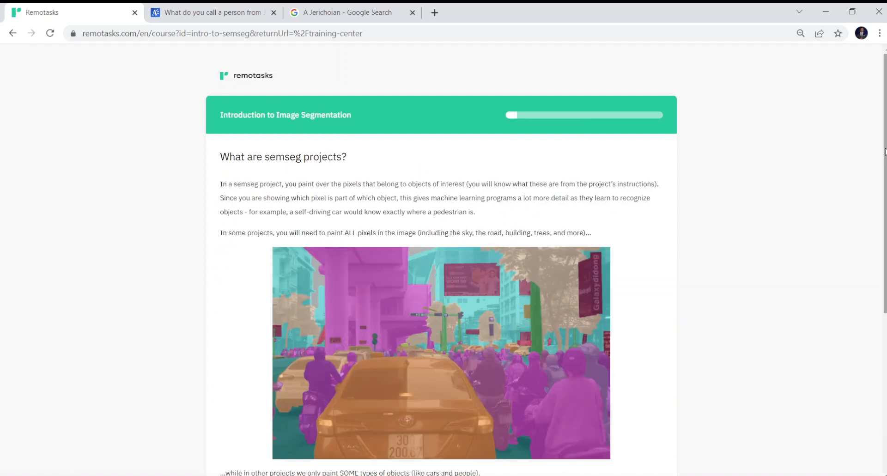
drag(885, 185, 885, 344)
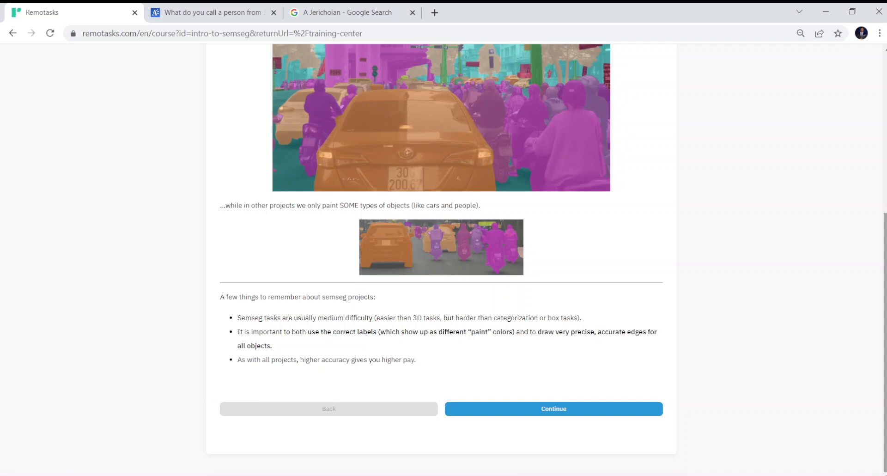
click(572, 409)
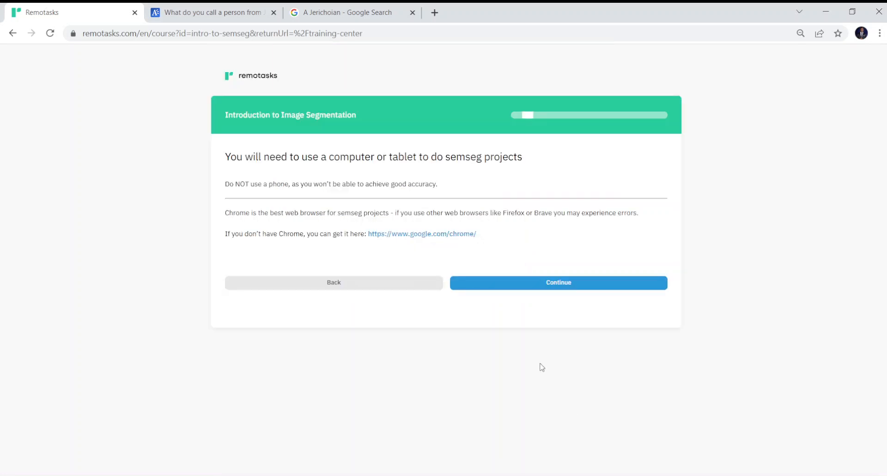
- Read the painting-steps lesson to its end and continue to the quicker-painting tips
click(517, 284)
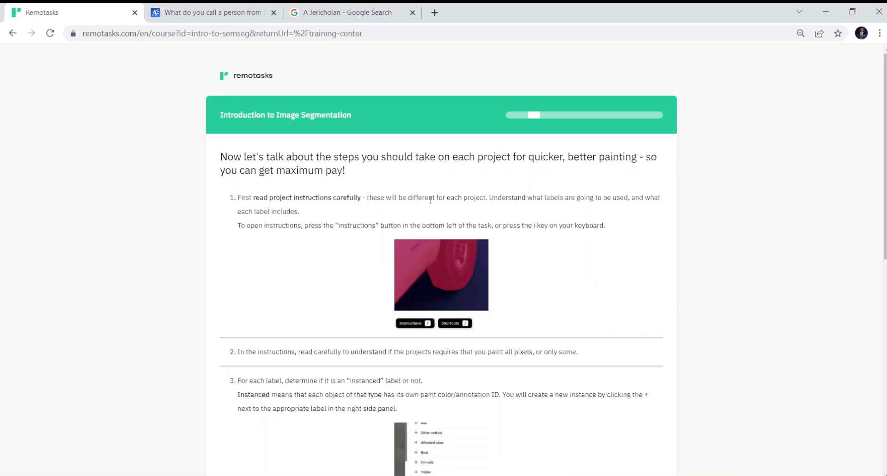
scroll(534, 236, down, 3)
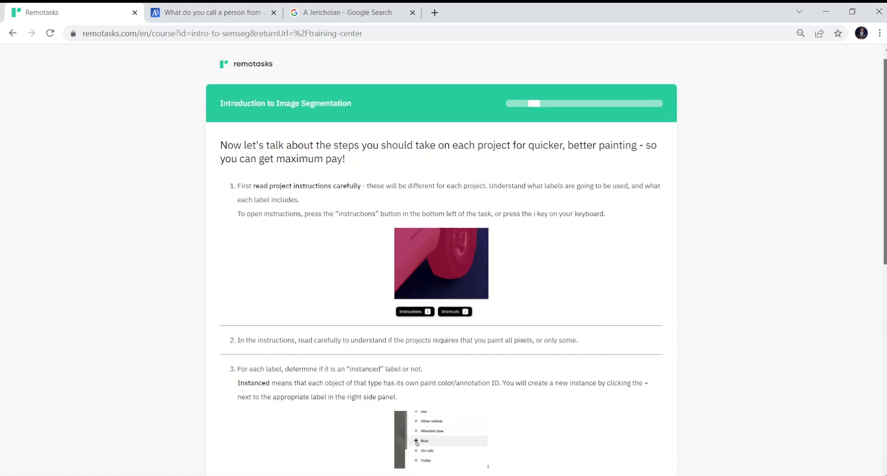
scroll(441, 258, up, 3)
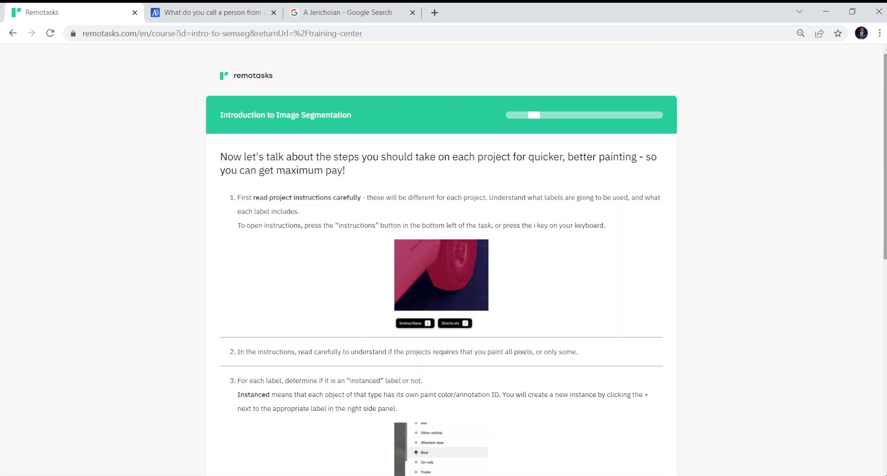
scroll(441, 259, down, 4)
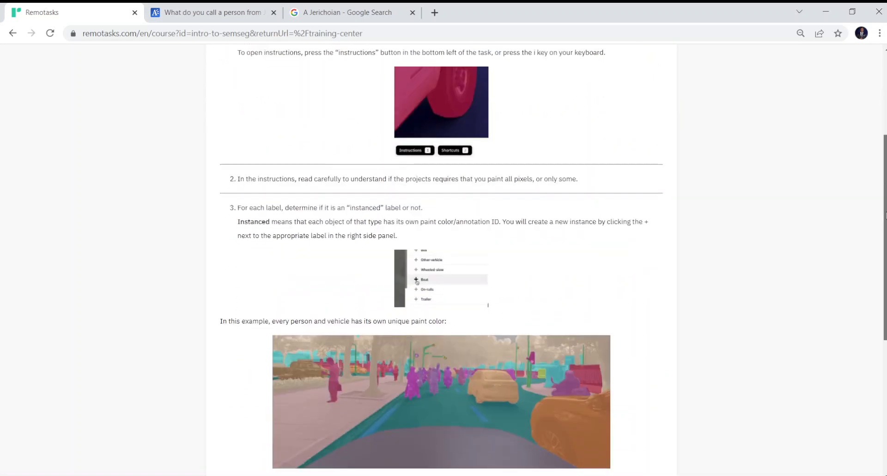
drag(886, 215, 886, 217)
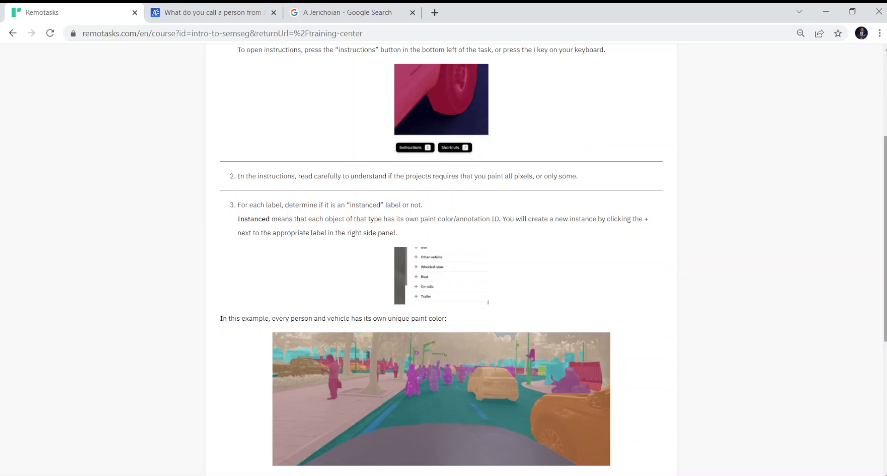
scroll(441, 258, down, 3)
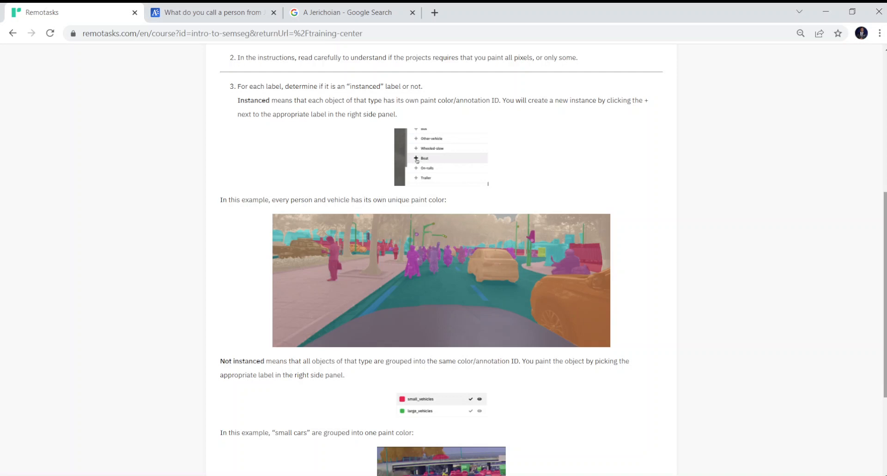
scroll(498, 344, down, 3)
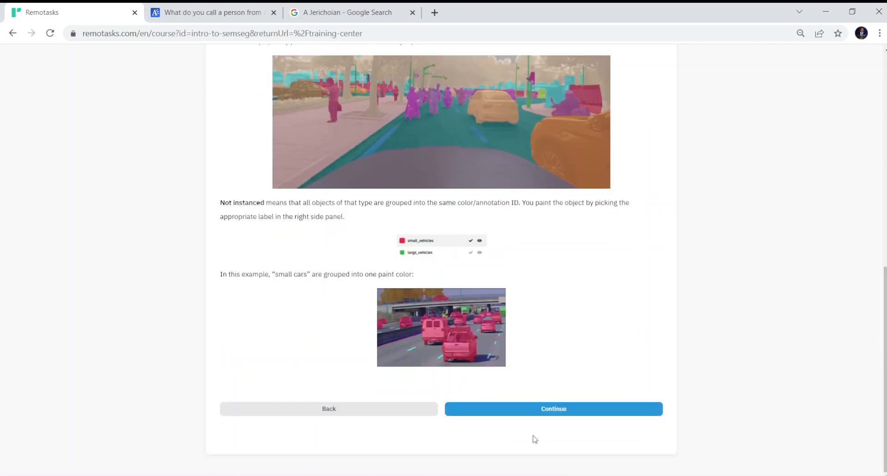
click(536, 416)
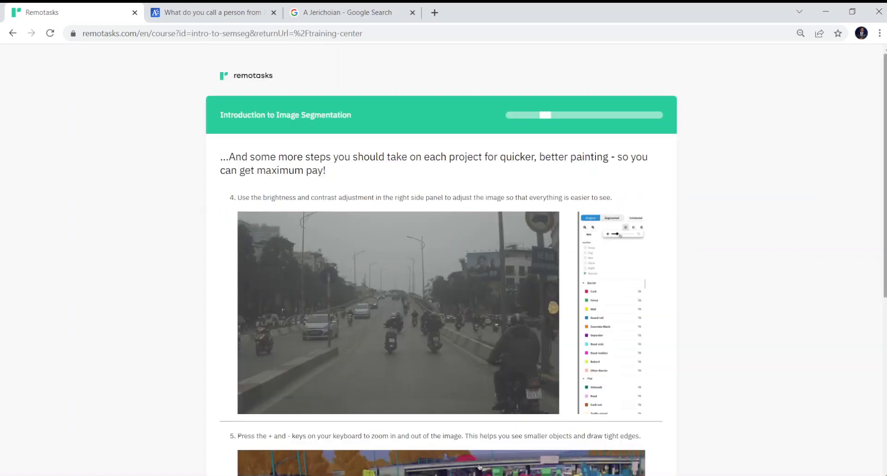
- Finish the brightness and zoom lesson and continue to the recap page
scroll(434, 259, down, 2)
scroll(434, 259, down, 5)
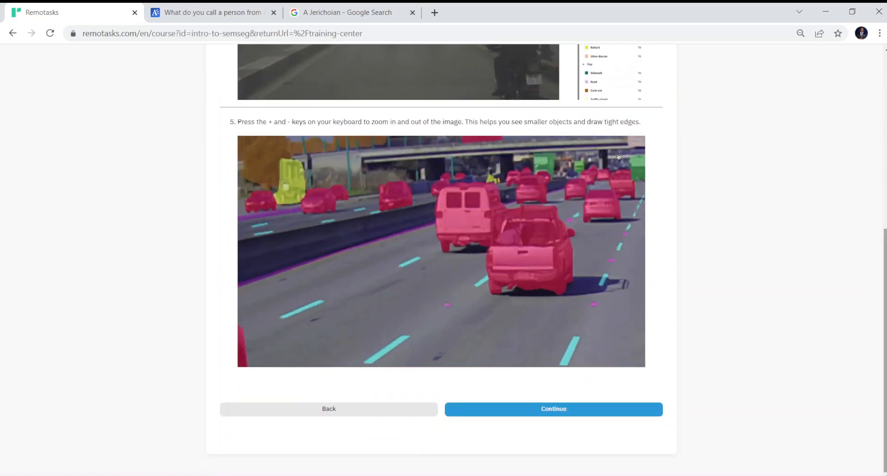
click(500, 409)
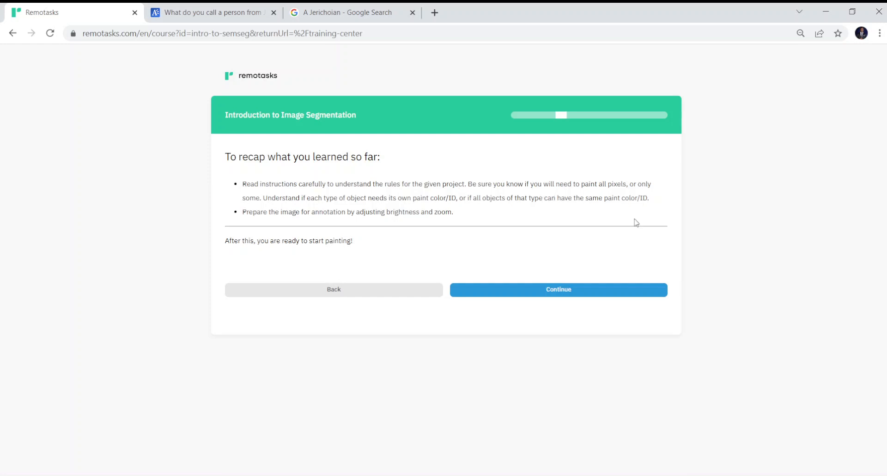
- Continue to the small-objects lesson and read its Ruler and polygon tool steps
click(502, 295)
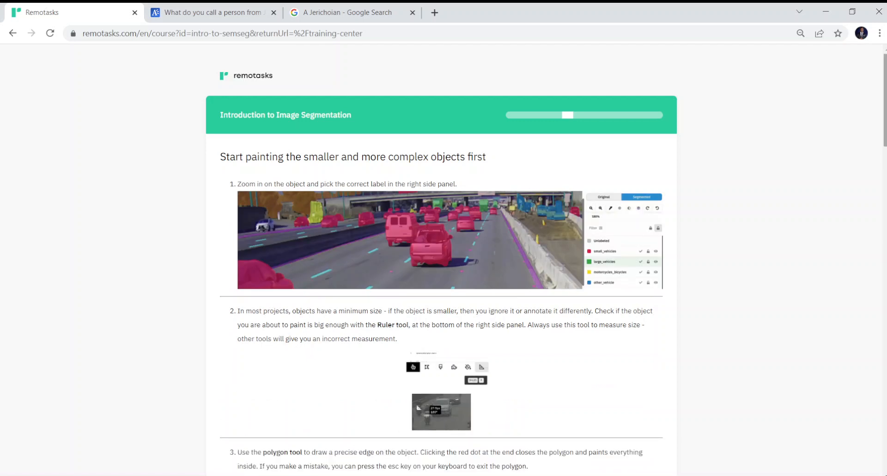
drag(885, 121, 886, 161)
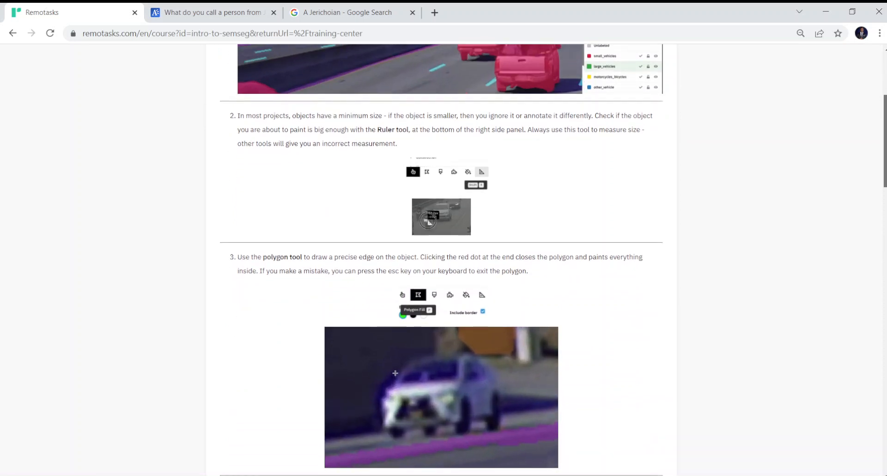
scroll(441, 259, down, 2)
scroll(442, 259, up, 2)
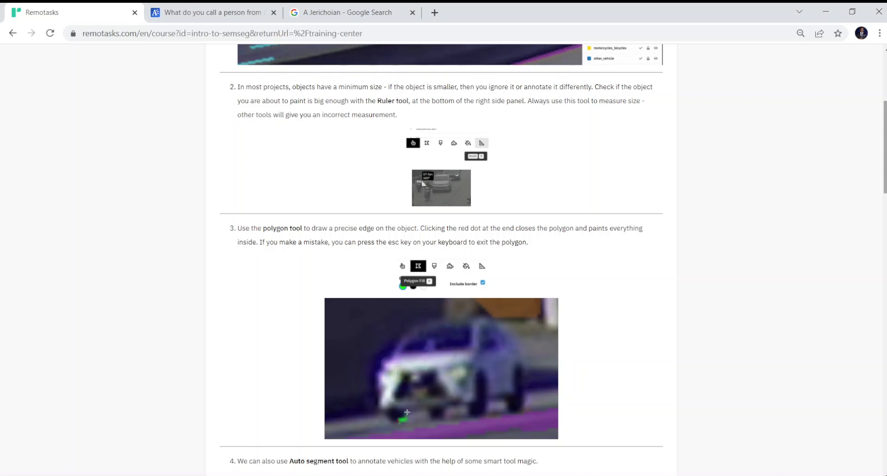
scroll(442, 259, down, 3)
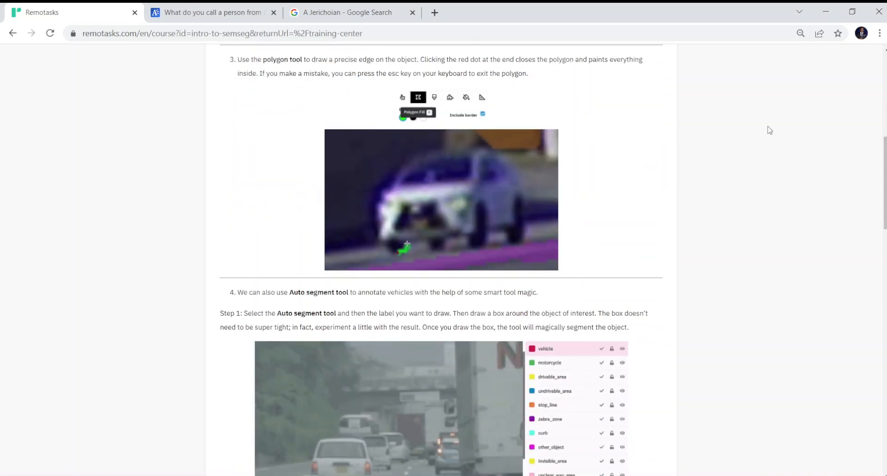
scroll(441, 259, up, 7)
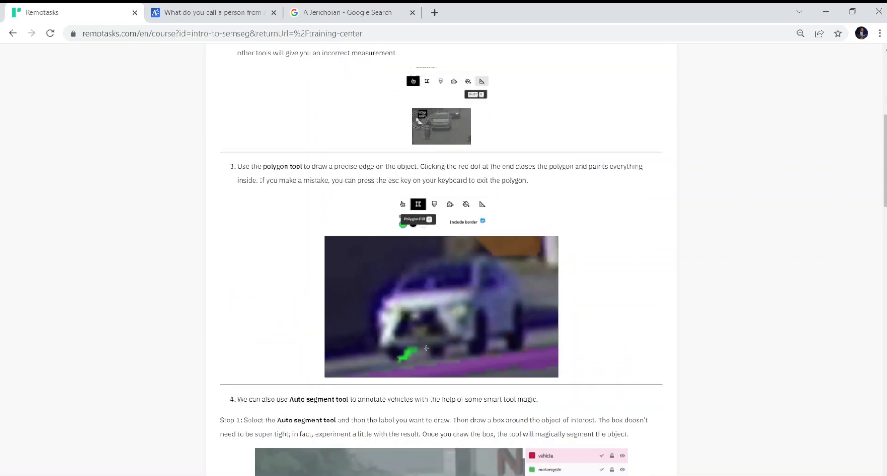
scroll(441, 259, down, 15)
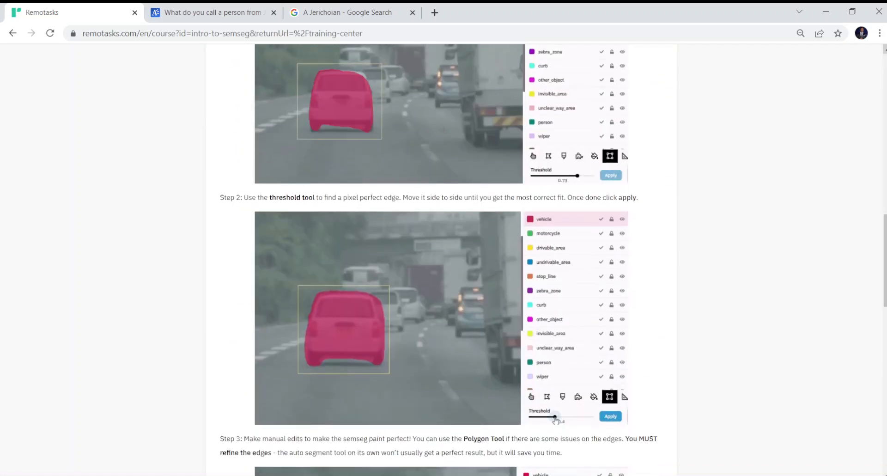
scroll(882, 294, up, 5)
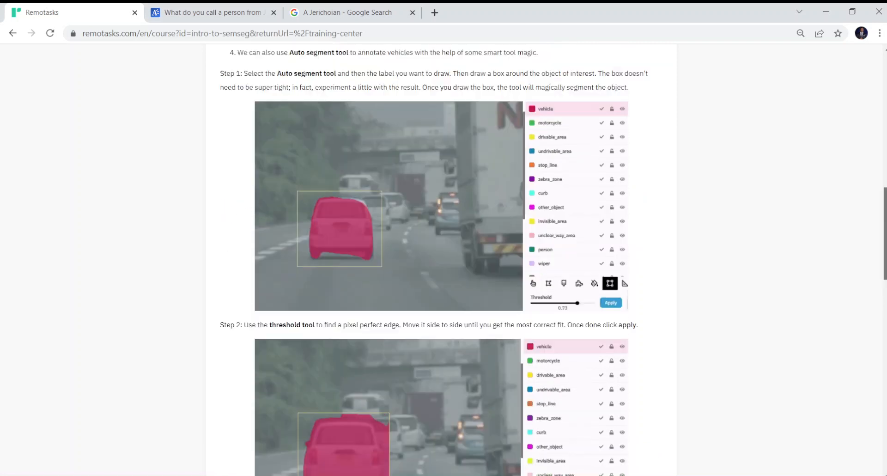
mouse_move(885, 249)
mouse_down()
mouse_move(885, 263)
mouse_move(885, 249)
mouse_up()
scroll(885, 258, down, 4)
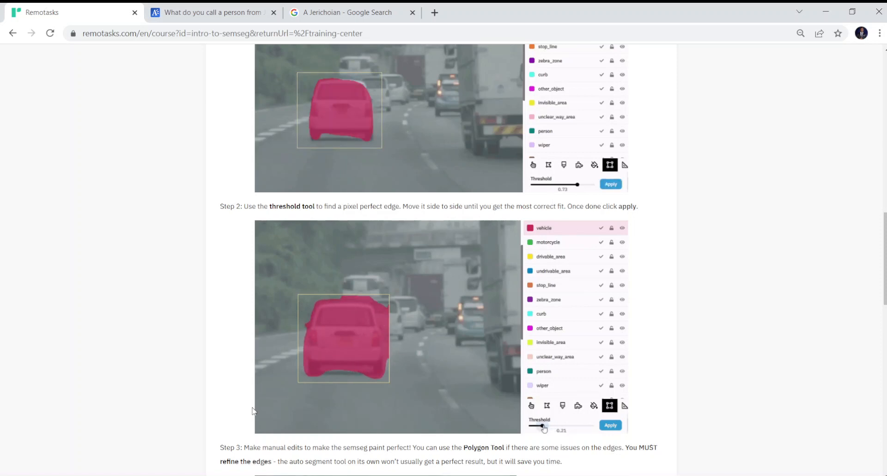
scroll(884, 420, down, 5)
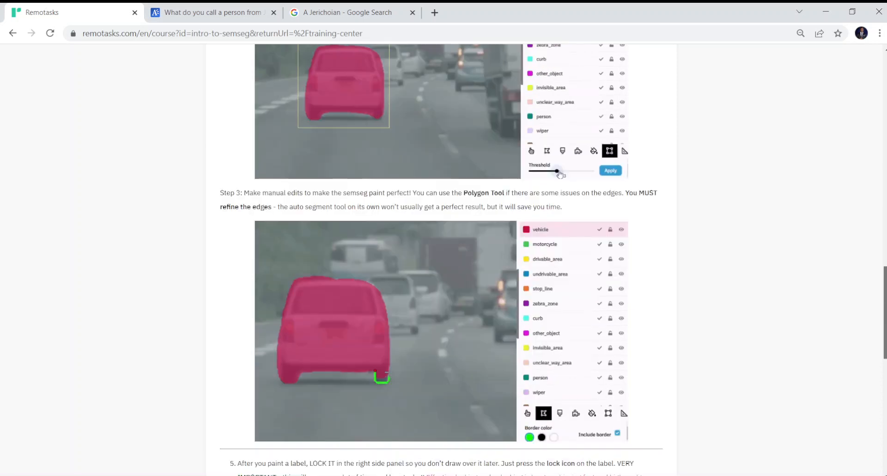
drag(885, 319, 885, 324)
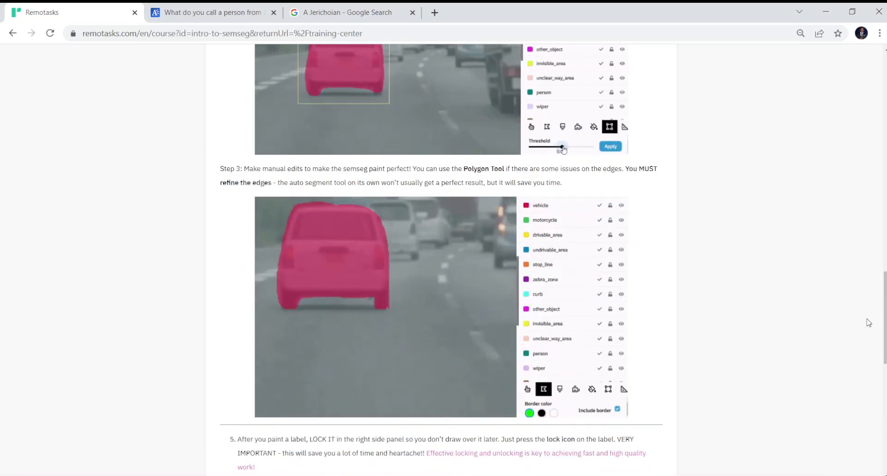
scroll(868, 322, up, 8)
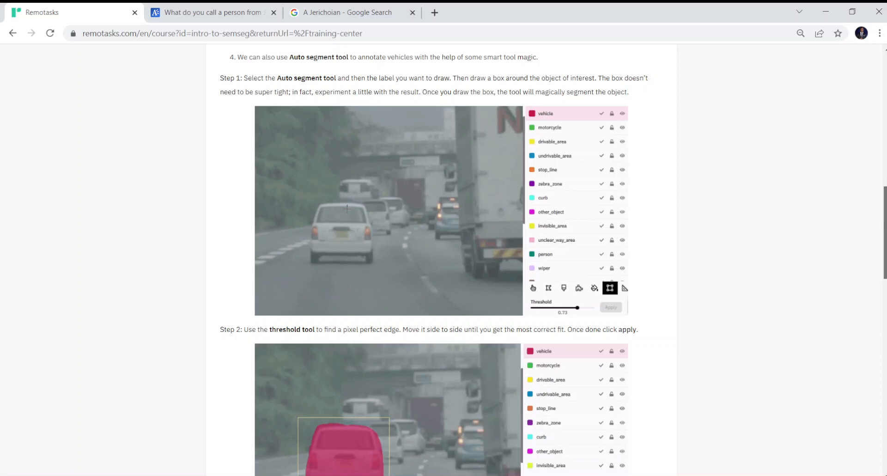
drag(886, 223, 886, 260)
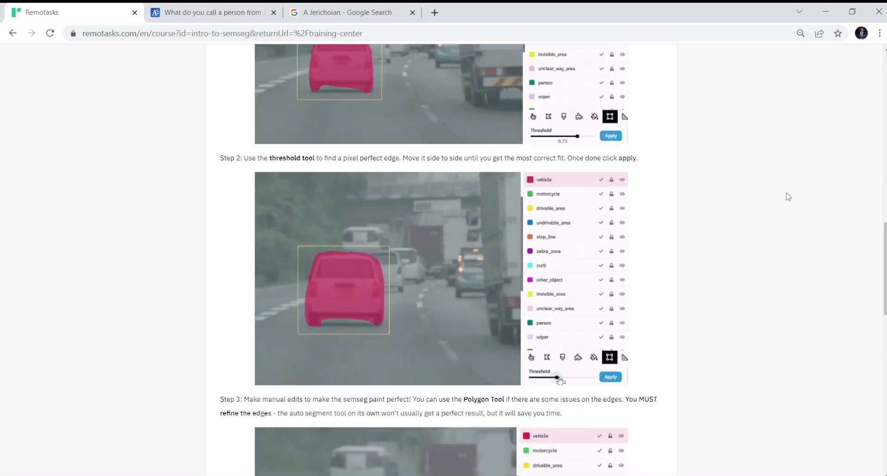
drag(886, 268, 886, 233)
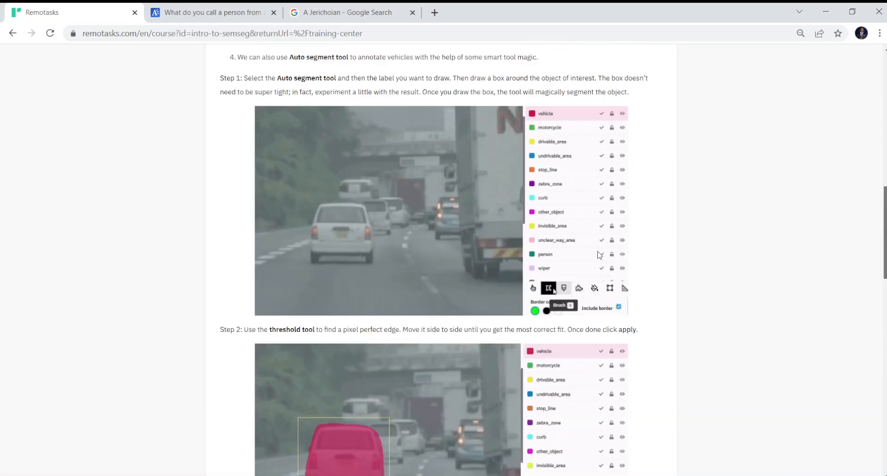
scroll(600, 254, down, 10)
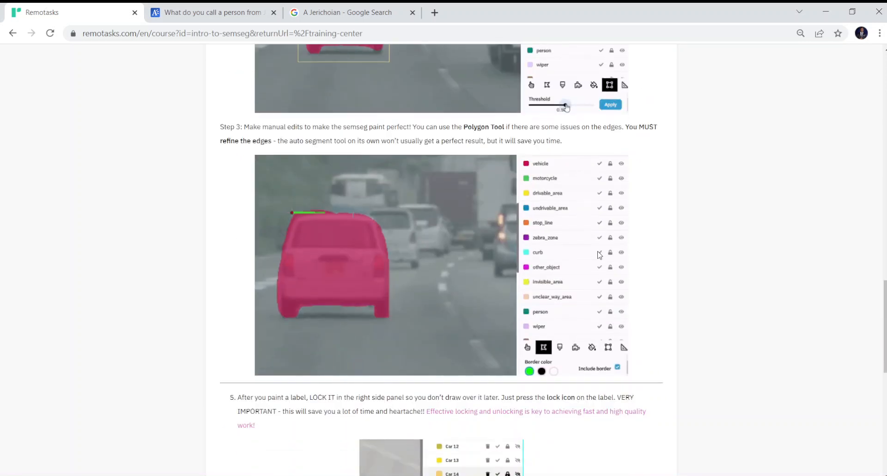
scroll(599, 255, down, 4)
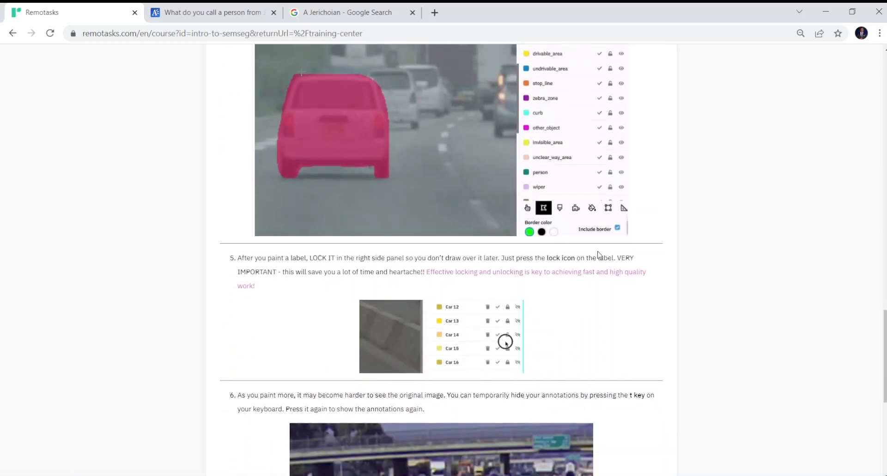
scroll(599, 255, down, 3)
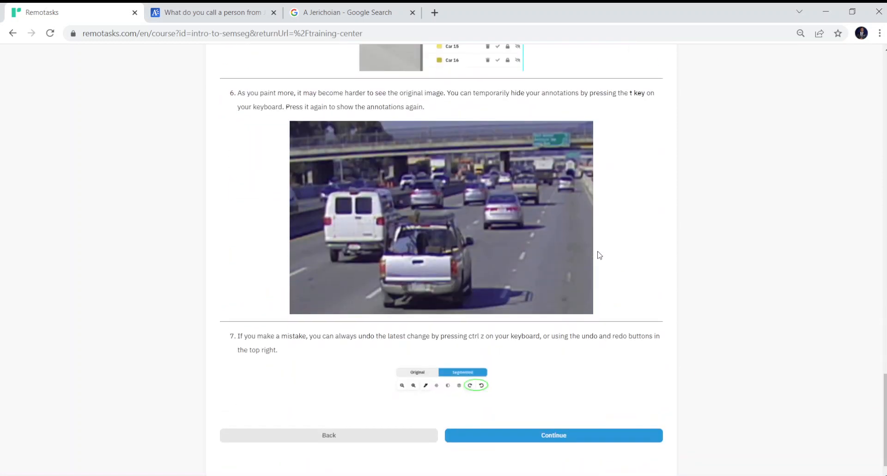
scroll(599, 255, up, 1)
scroll(599, 255, up, 2)
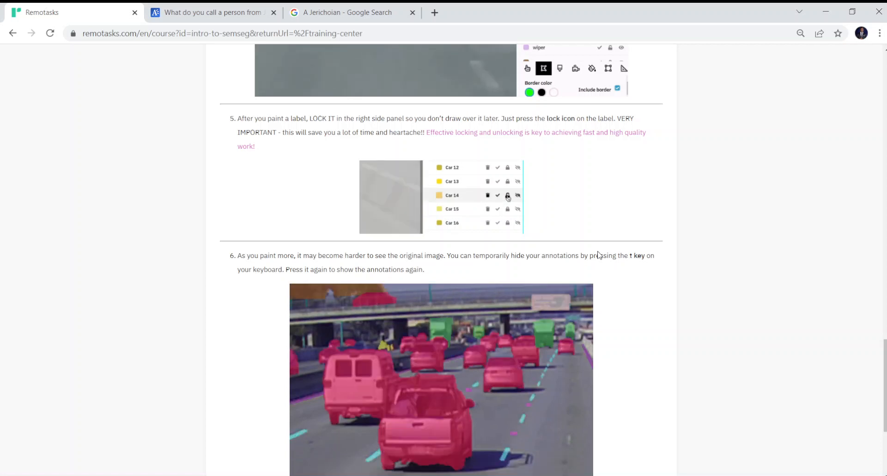
scroll(598, 254, down, 4)
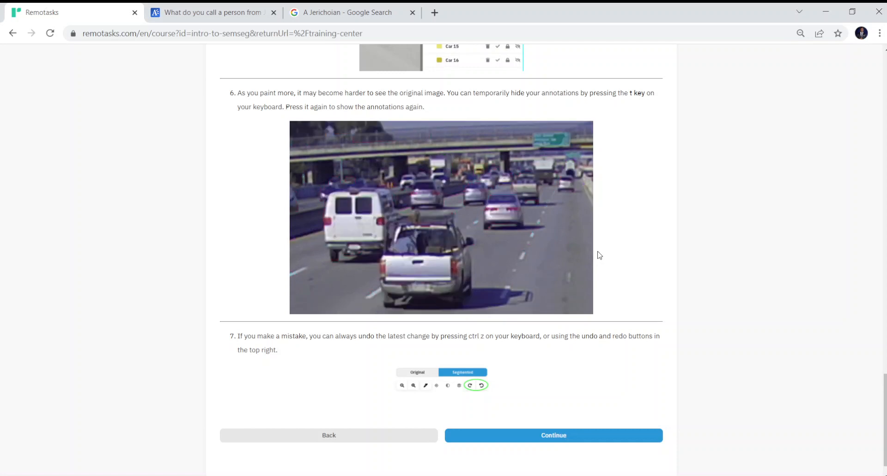
scroll(599, 254, down, 1)
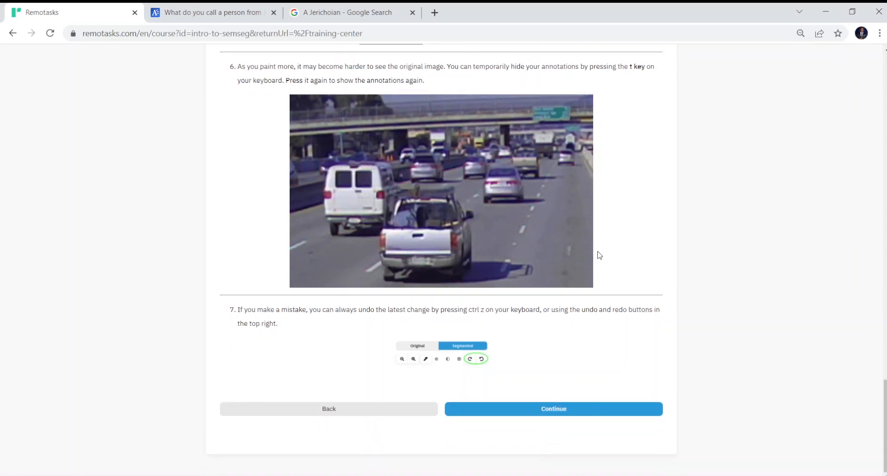
scroll(600, 255, down, 1)
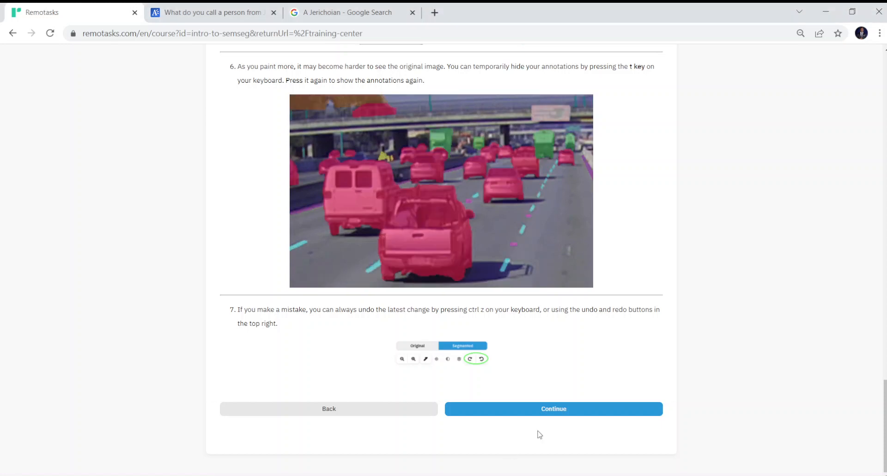
- Continue to the lesson page about painting the larger objects
click(524, 412)
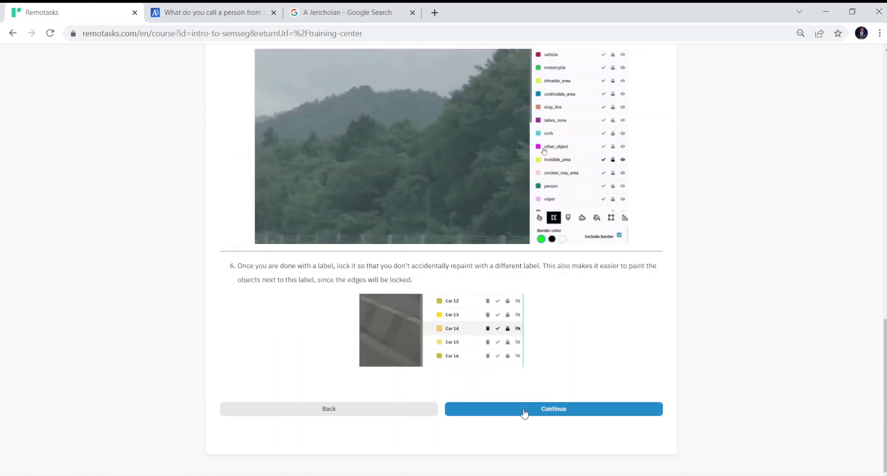
- Read through the 'Next paint the larger objects' page and continue to the pop quiz
scroll(441, 259, up, 15)
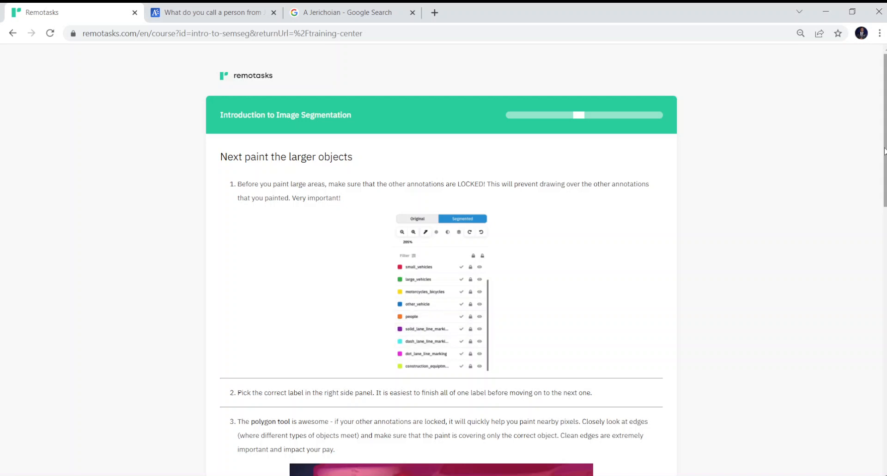
drag(884, 151, 884, 298)
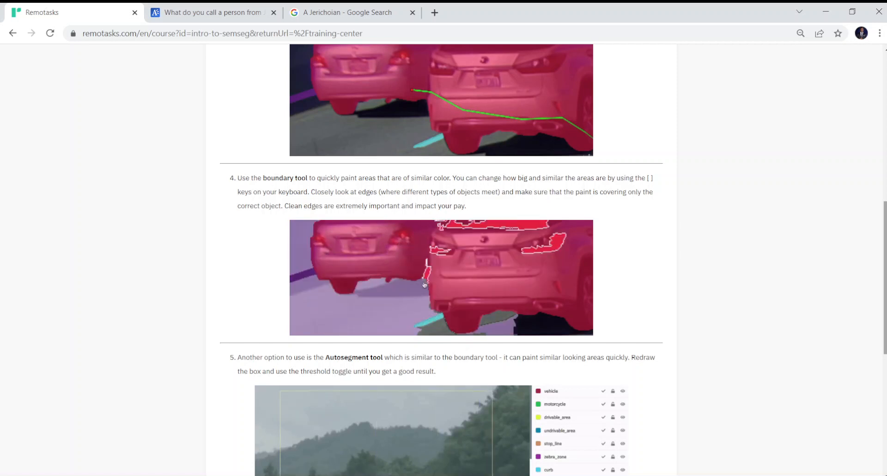
scroll(441, 259, down, 1)
scroll(442, 259, down, 3)
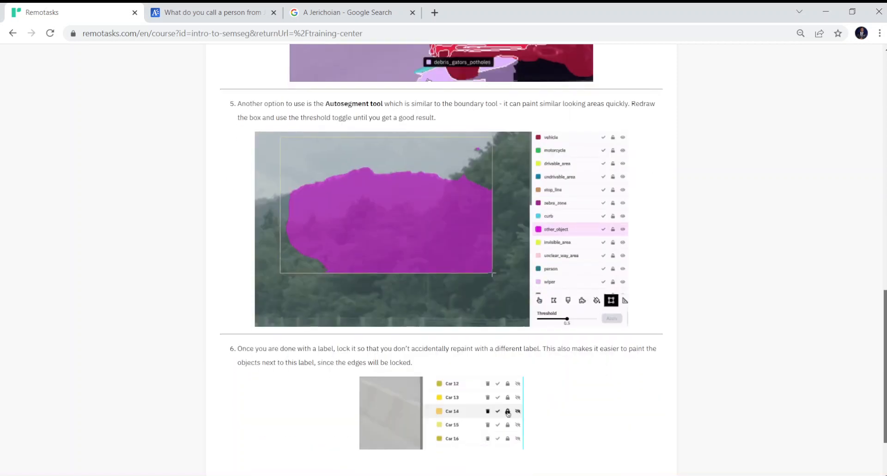
drag(885, 367, 885, 408)
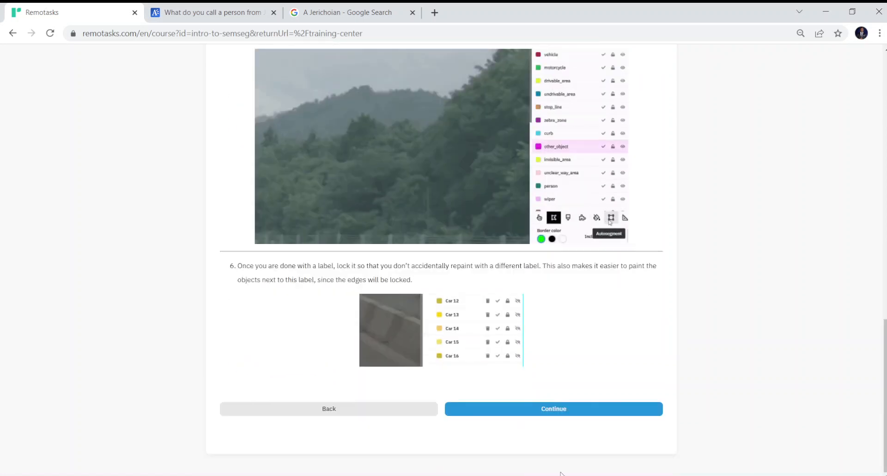
click(606, 414)
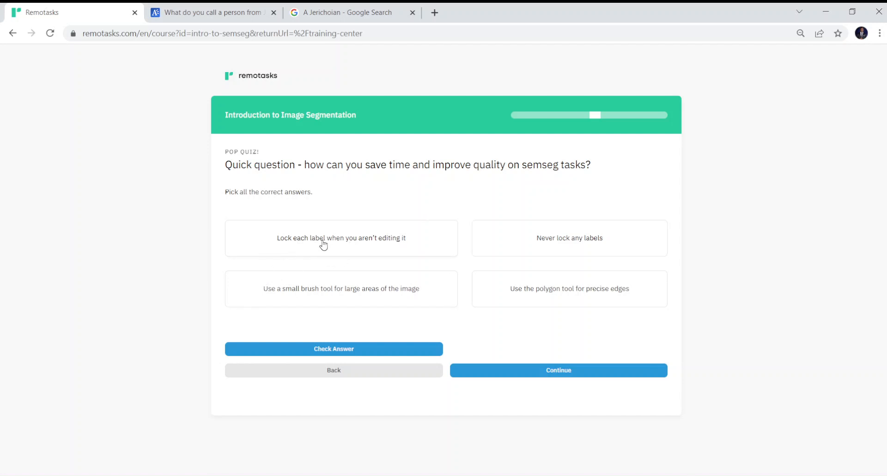
- Answer the quiz with 'Lock each label' and 'Use the polygon tool', then check and continue
click(349, 249)
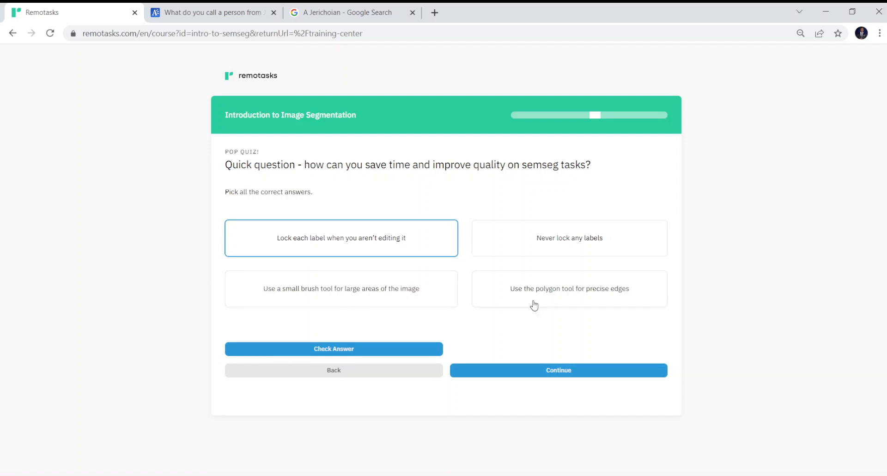
click(557, 293)
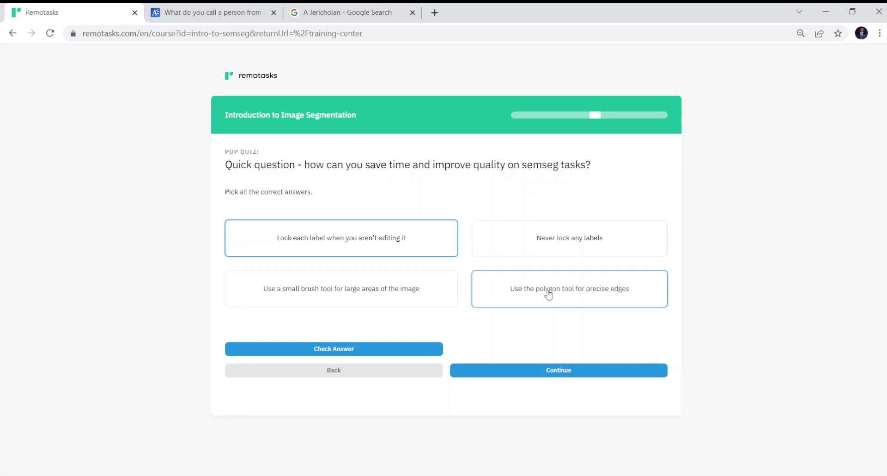
click(398, 348)
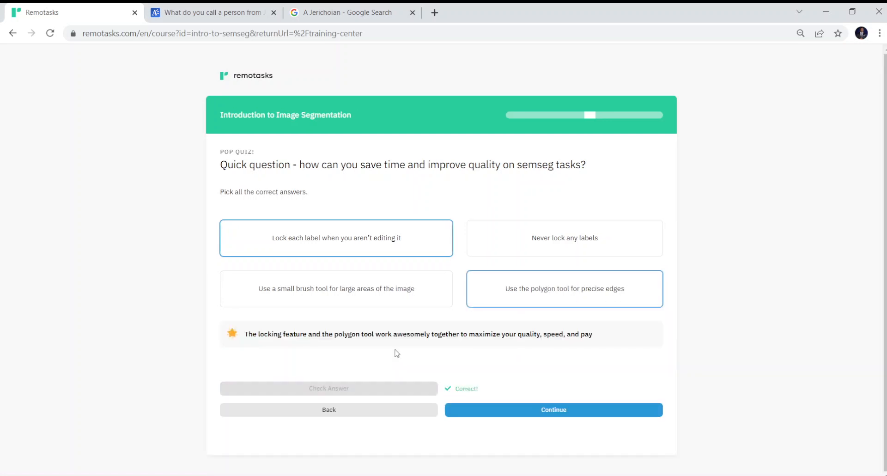
click(500, 415)
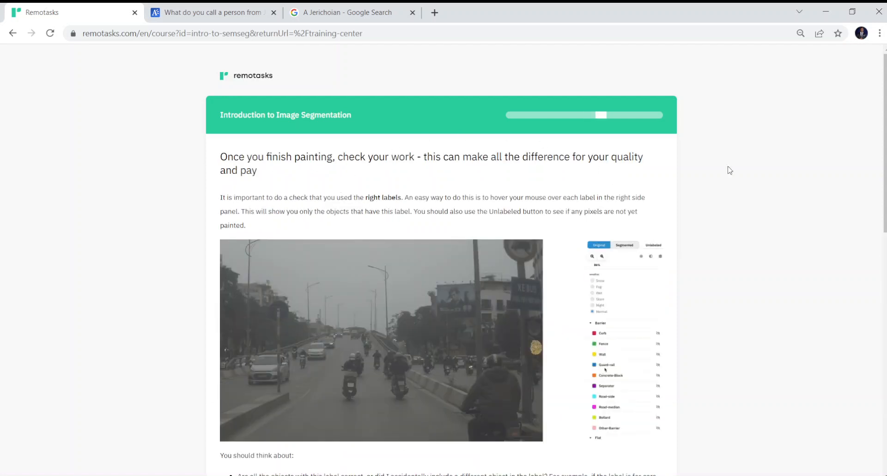
- Read the checking-your-work lesson past the flood tool example and continue to submit checks
scroll(852, 163, down, 3)
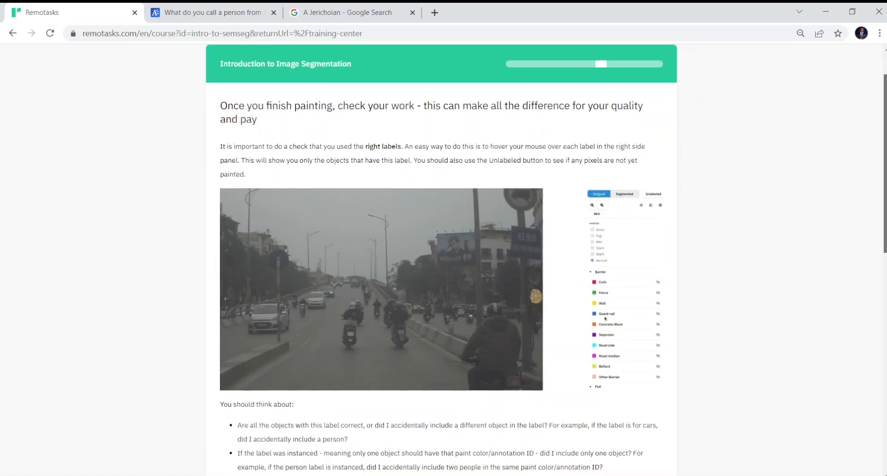
scroll(442, 259, down, 4)
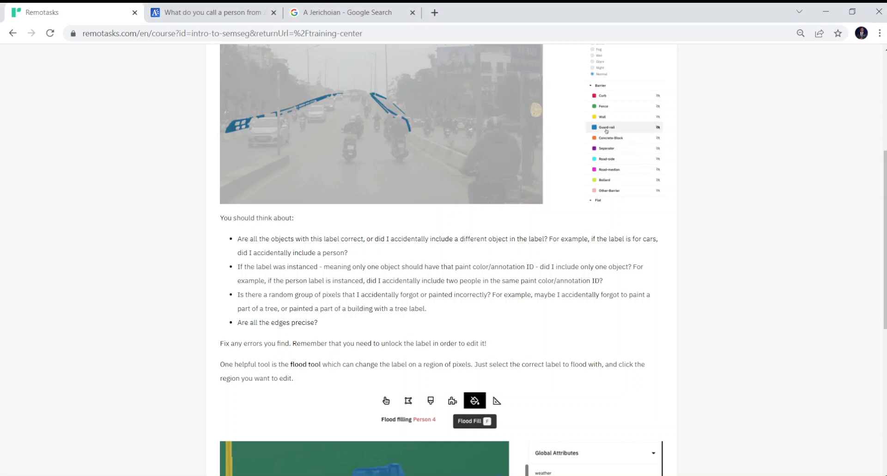
scroll(728, 385, down, 7)
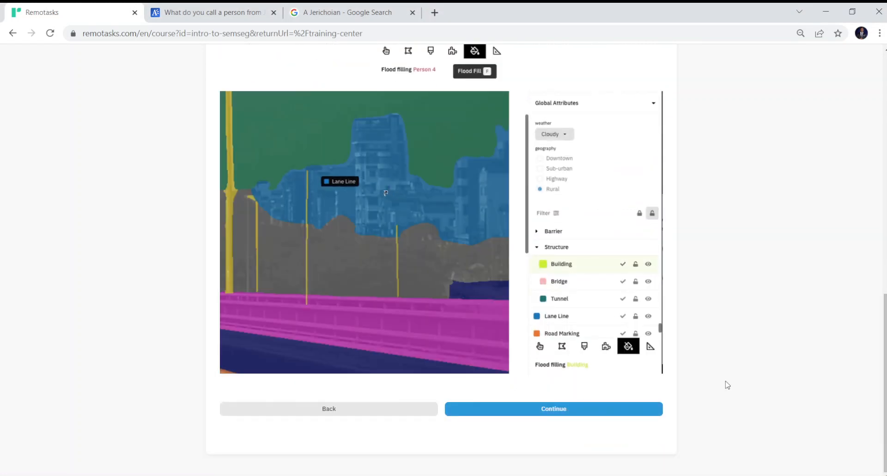
click(567, 411)
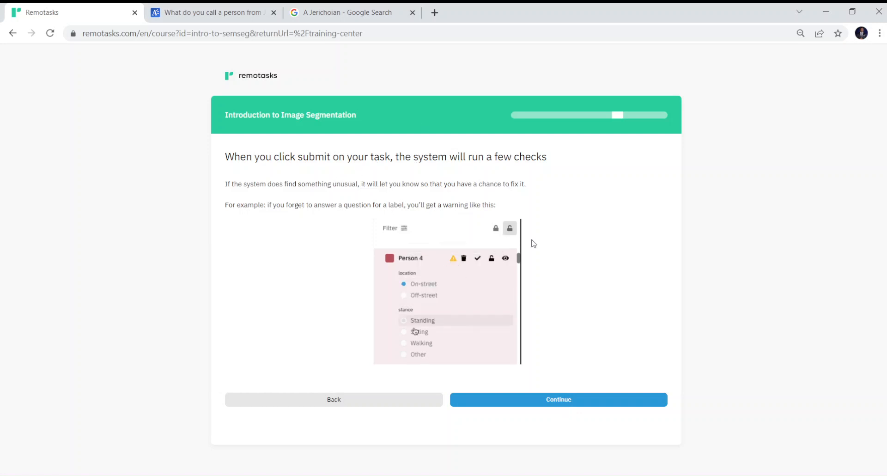
- Skip the example video ahead to 10:51 and continue to the 'Now you try!' scenario
click(508, 407)
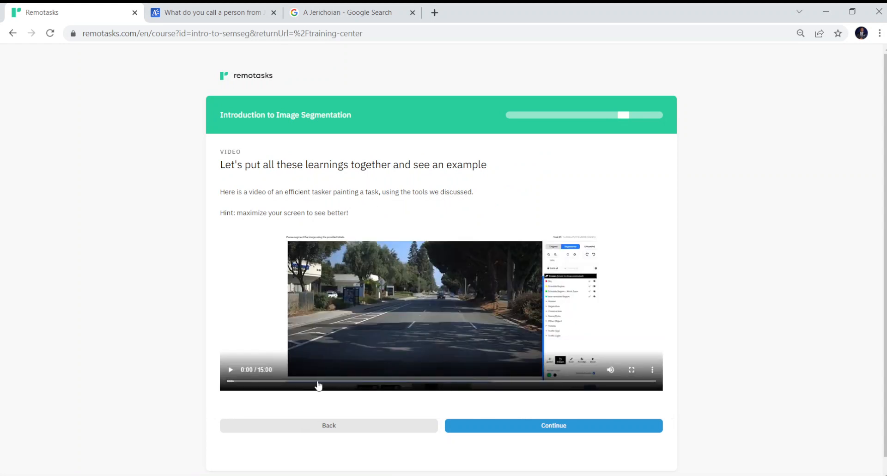
drag(327, 382, 537, 388)
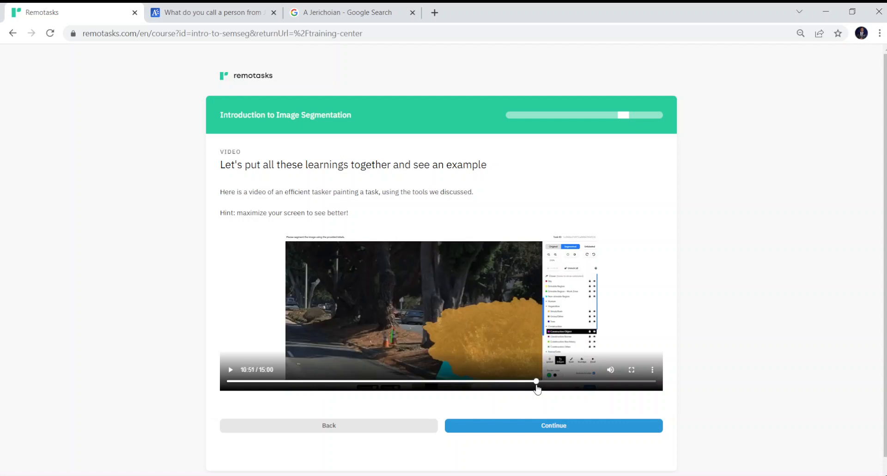
click(570, 425)
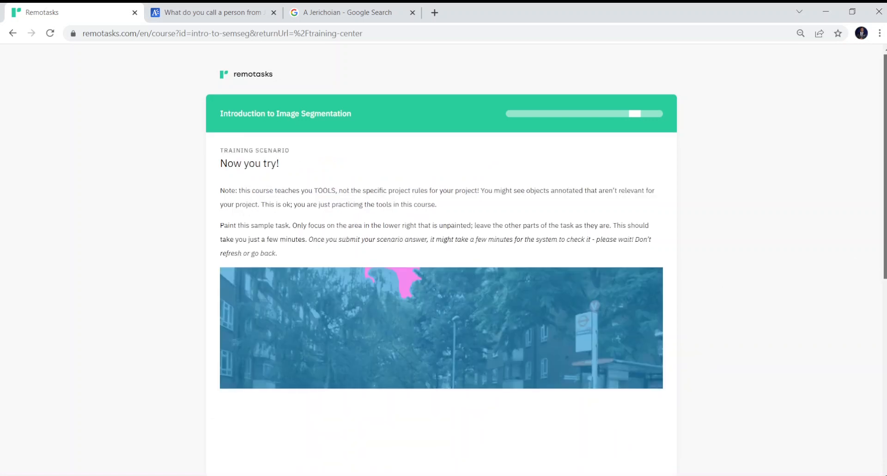
- Open the Semseg Practice Test training scenario in a new tab and close the two leftover tabs
scroll(855, 264, down, 8)
scroll(765, 432, down, 10)
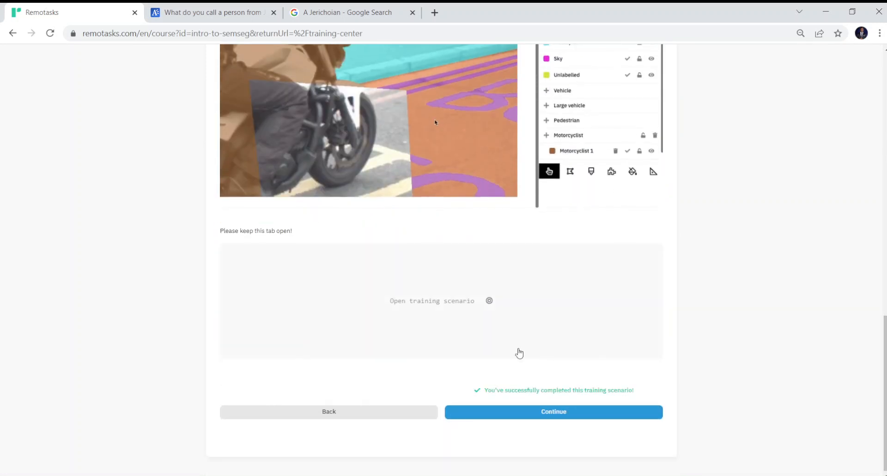
click(475, 312)
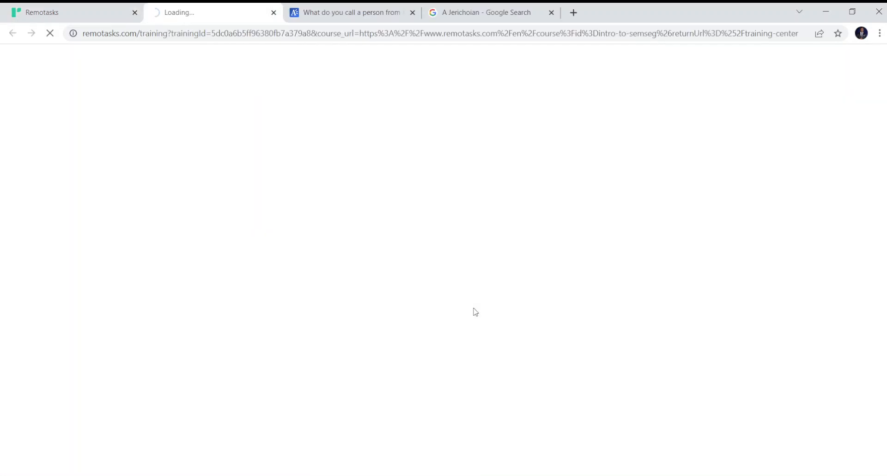
click(413, 13)
click(414, 13)
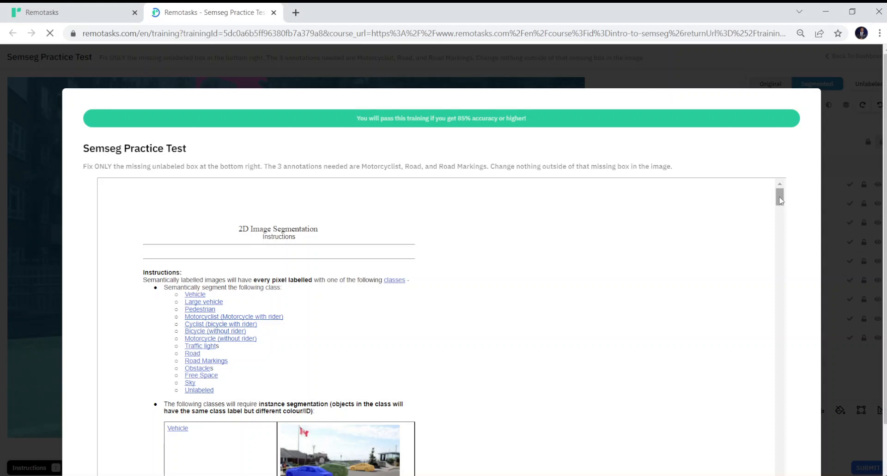
- Dismiss the 2D Image Segmentation instructions with START TRAINING to reveal the motorcyclist street image
scroll(791, 297, down, 10)
scroll(791, 298, down, 10)
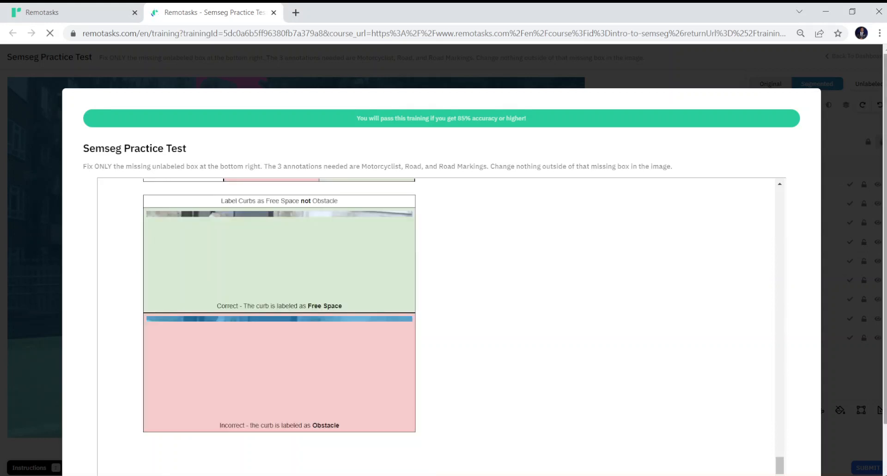
scroll(509, 354, down, 2)
click(453, 452)
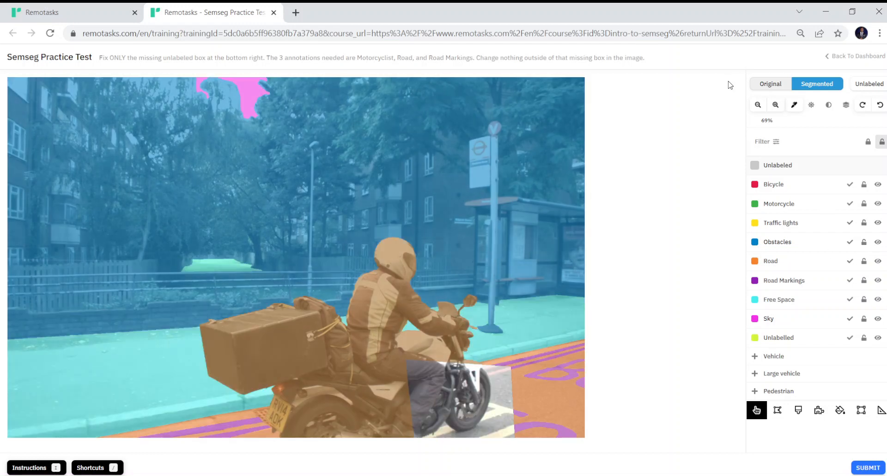
- Set the image back to 69% zoom and raise annotation opacity so labels appear solid
click(758, 105)
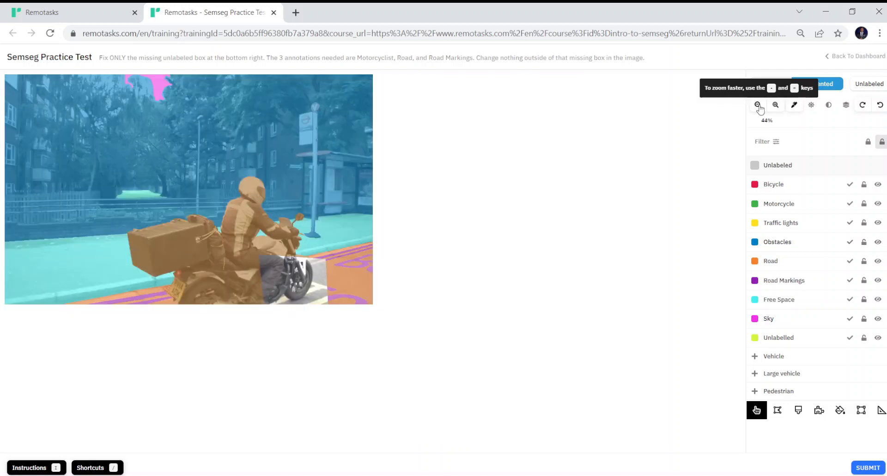
key(equal)
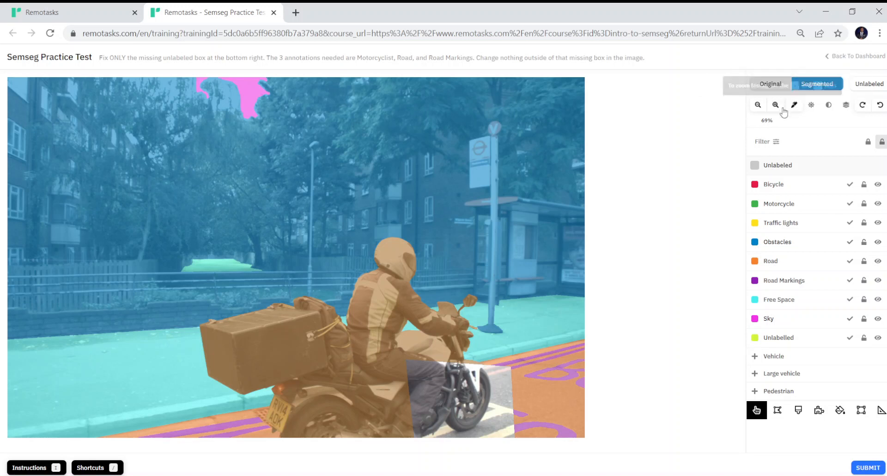
click(846, 111)
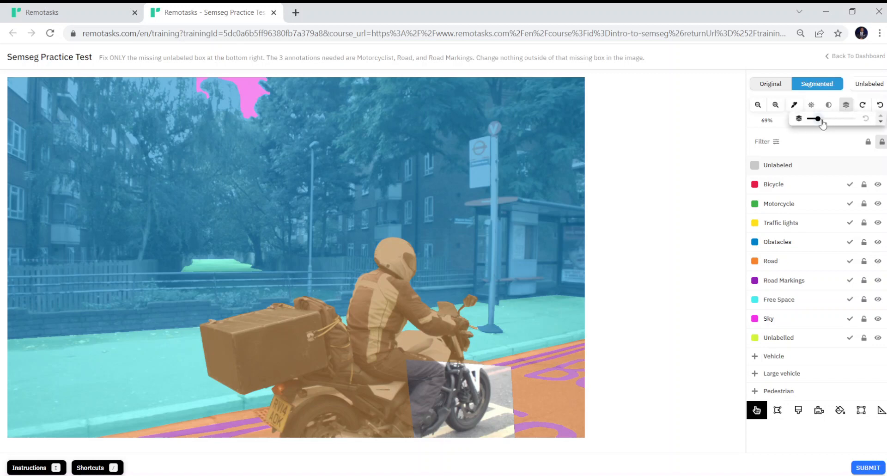
mouse_move(815, 120)
mouse_down()
mouse_move(840, 119)
mouse_move(811, 124)
mouse_up()
mouse_move(817, 123)
mouse_down()
mouse_move(826, 124)
mouse_move(810, 126)
mouse_move(824, 120)
mouse_up()
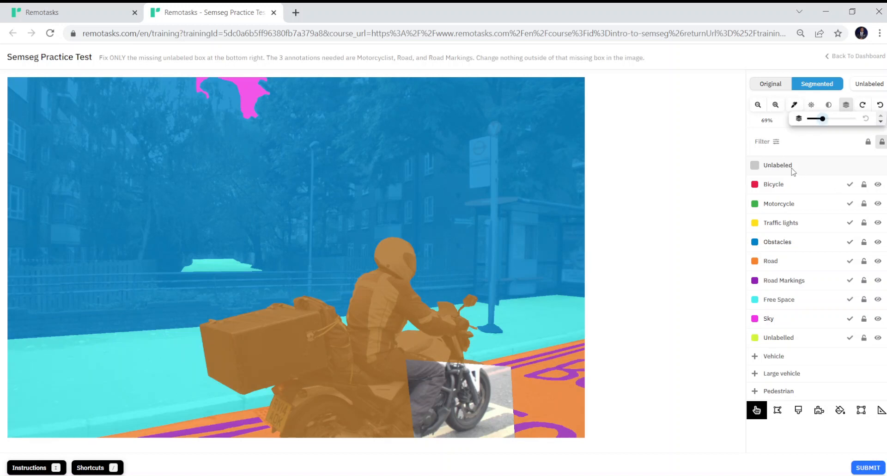
click(838, 151)
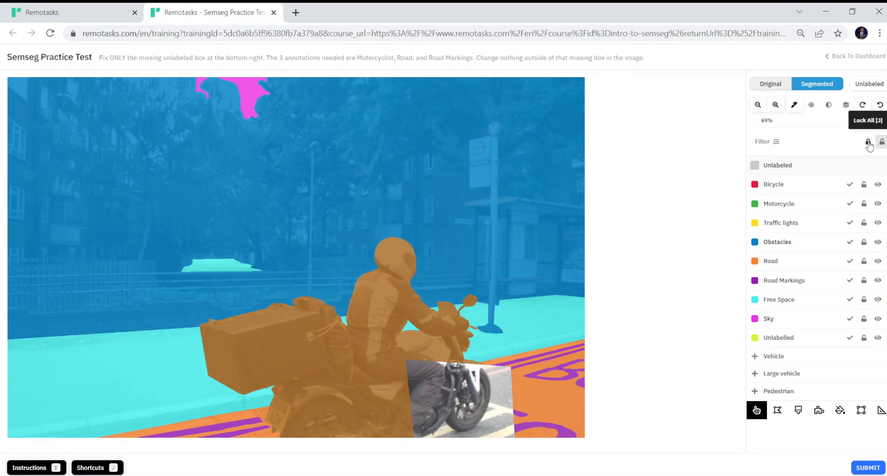
- Lock all label classes, raise image brightness, lower contrast, and zoom the image to 169%
click(869, 144)
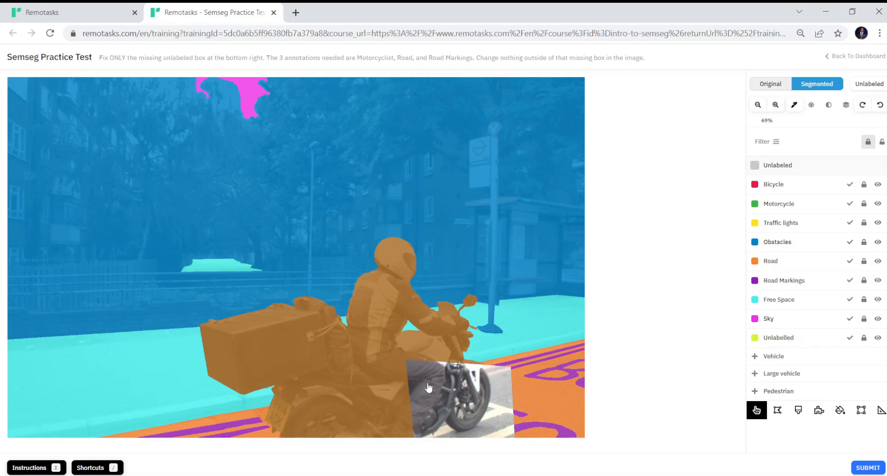
click(813, 104)
mouse_move(817, 119)
mouse_down()
mouse_move(831, 120)
mouse_move(819, 126)
mouse_up()
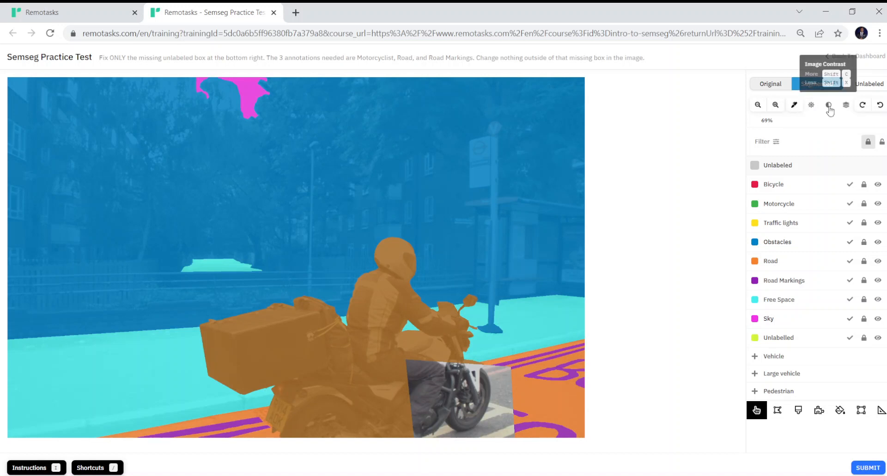
click(829, 106)
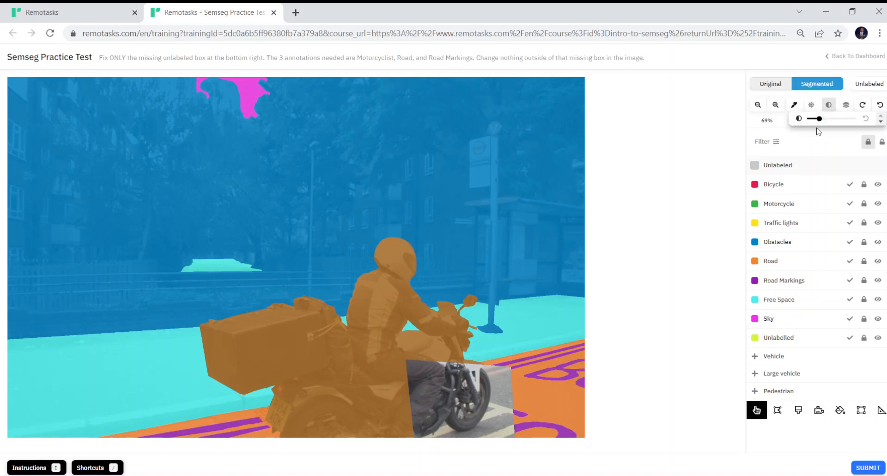
drag(819, 121, 816, 128)
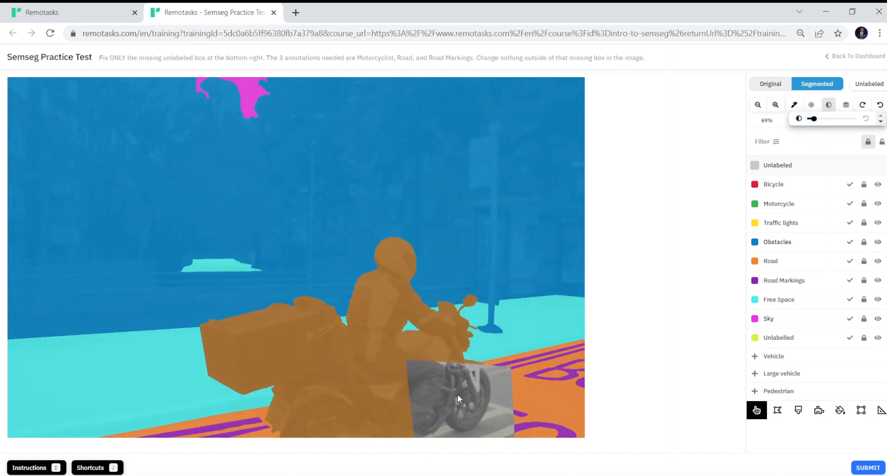
scroll(458, 394, up, 5)
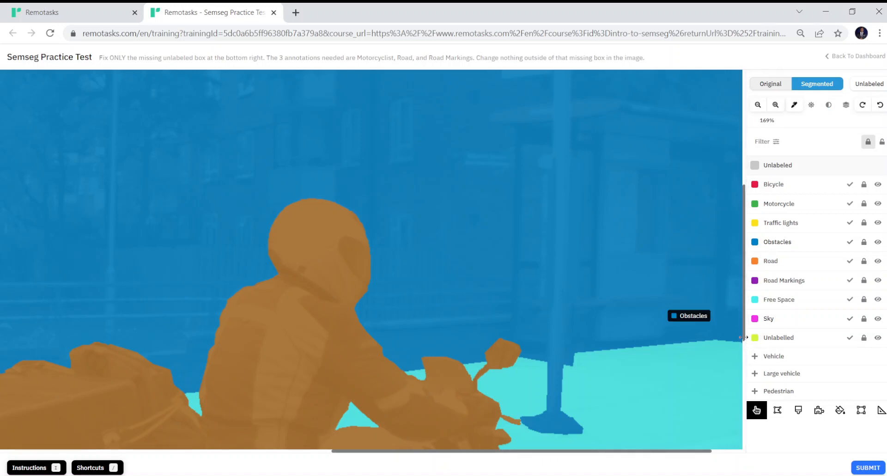
- Lower image brightness slightly and select the rider's Motorcyclist 1 annotation
key(Down)
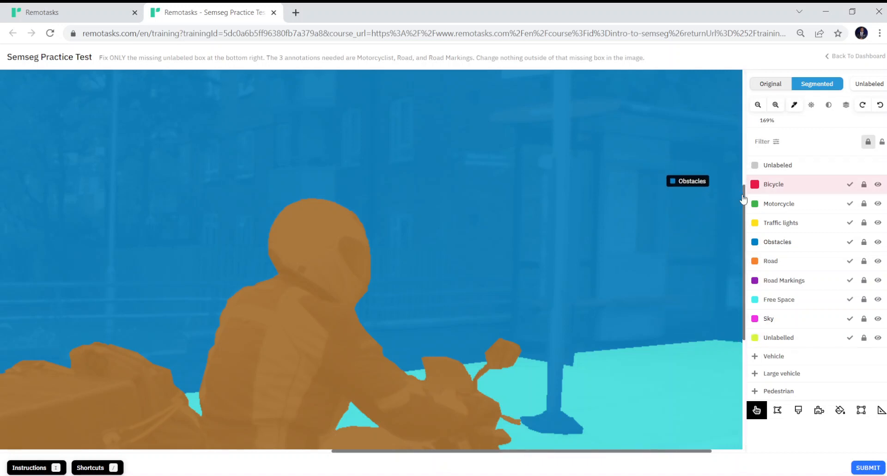
drag(741, 199, 746, 372)
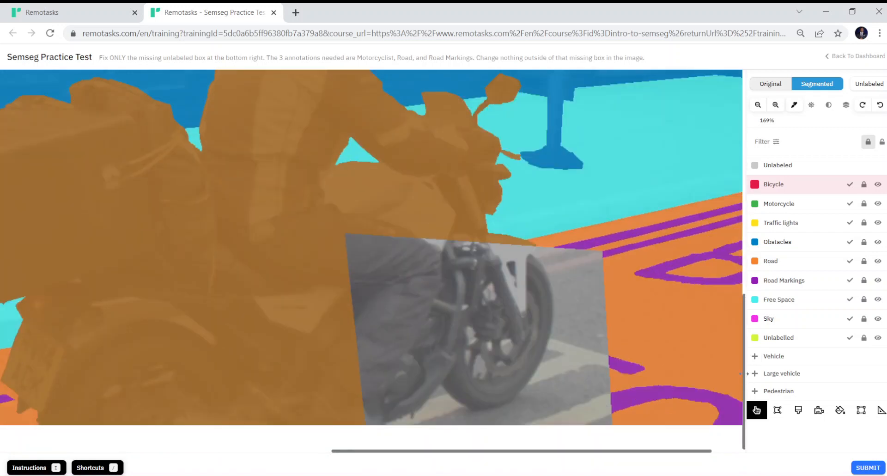
click(811, 105)
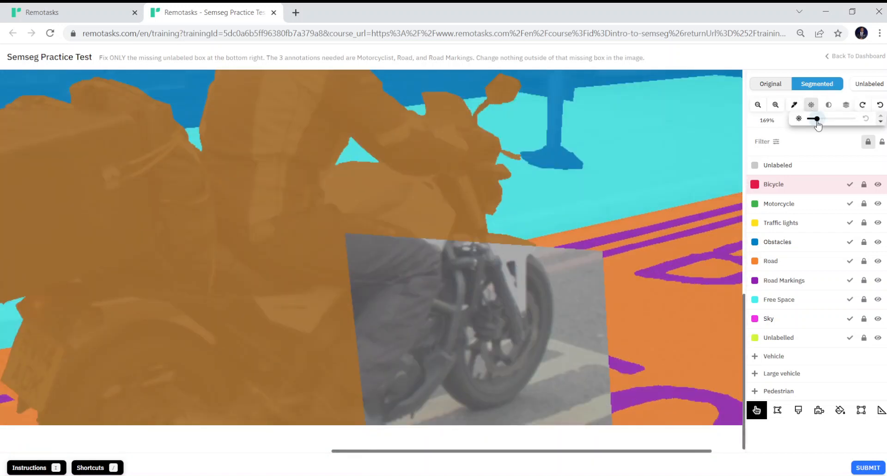
drag(817, 120, 813, 123)
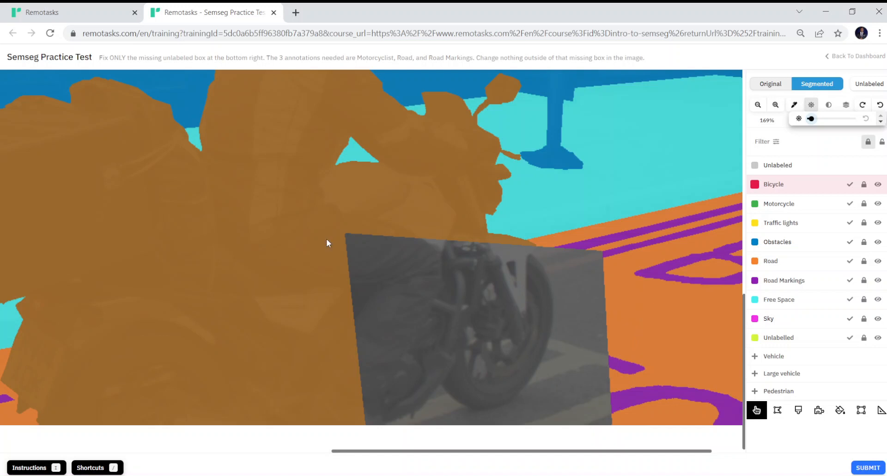
click(325, 186)
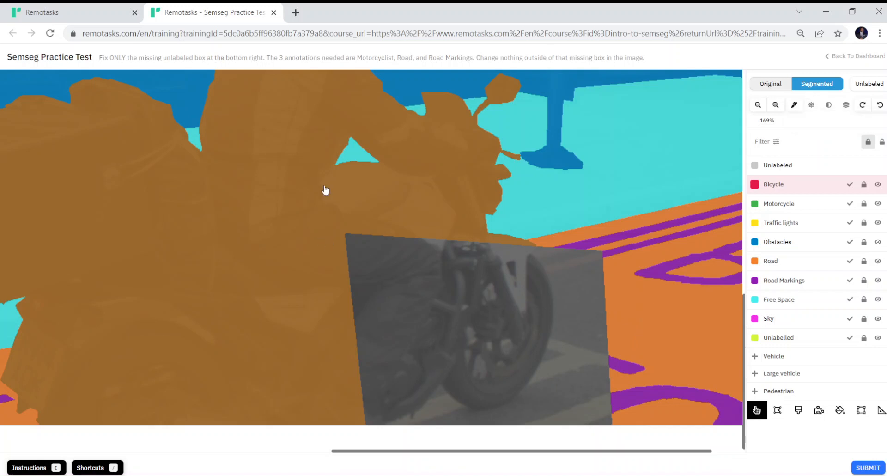
click(324, 187)
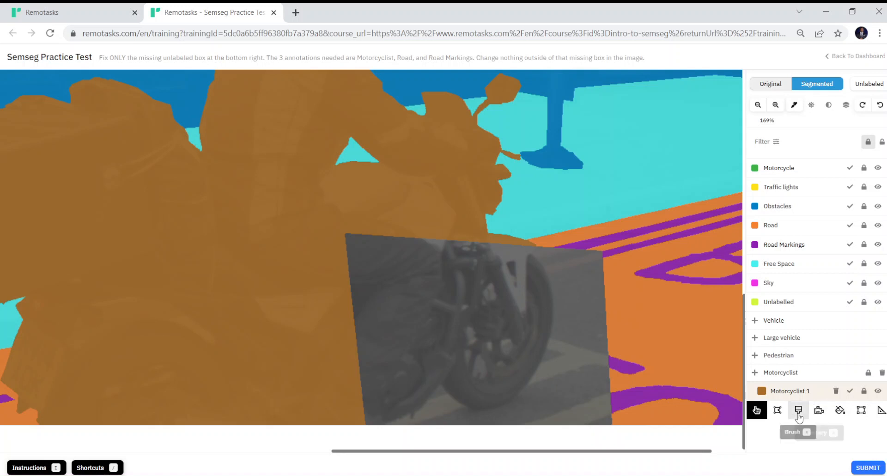
- Switch to the Polygon Fill tool and raise the image contrast and brightness strongly
click(778, 416)
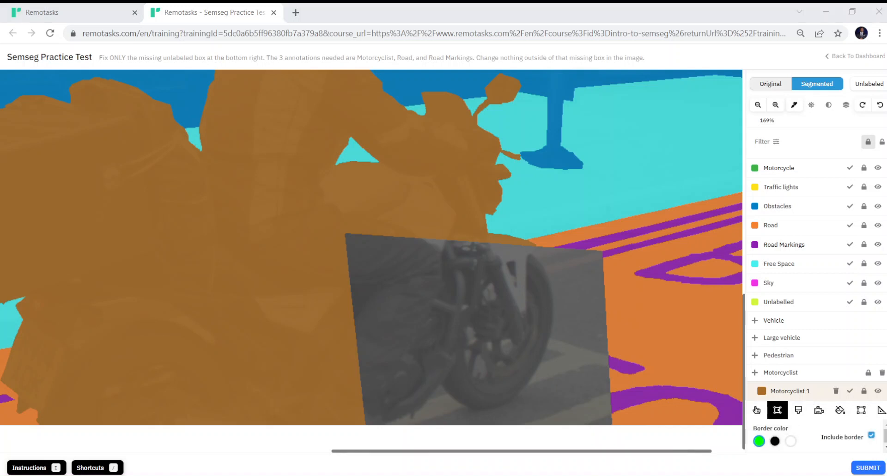
scroll(371, 259, right, 1)
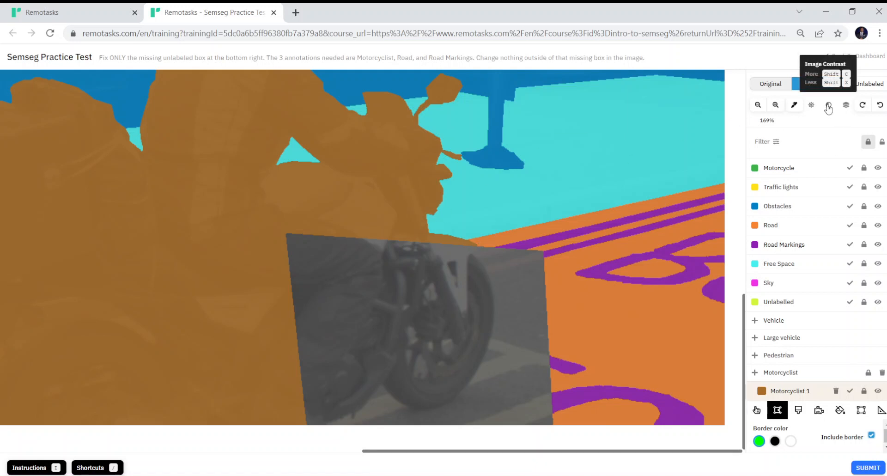
click(829, 105)
drag(812, 119, 833, 119)
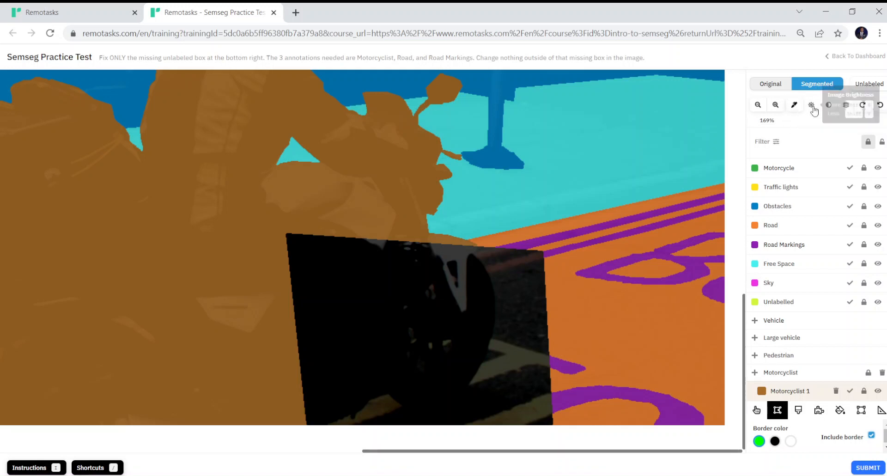
click(812, 105)
click(812, 105)
click(813, 107)
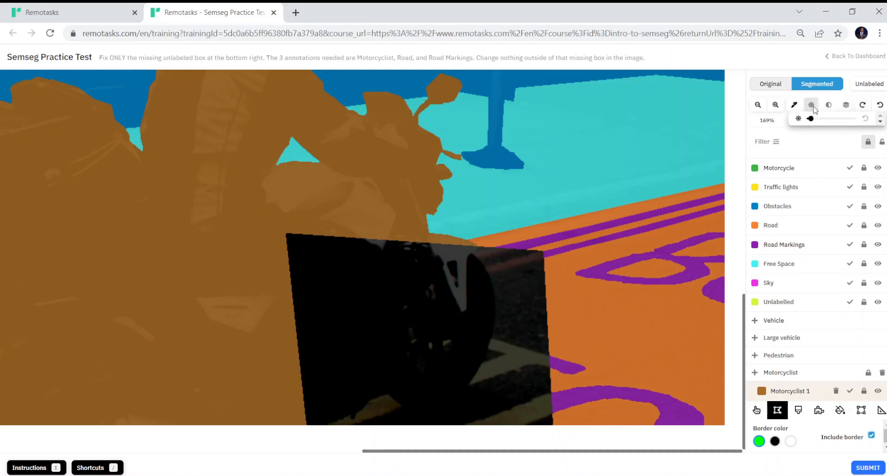
mouse_move(809, 119)
mouse_down()
mouse_move(824, 119)
mouse_move(815, 125)
mouse_up()
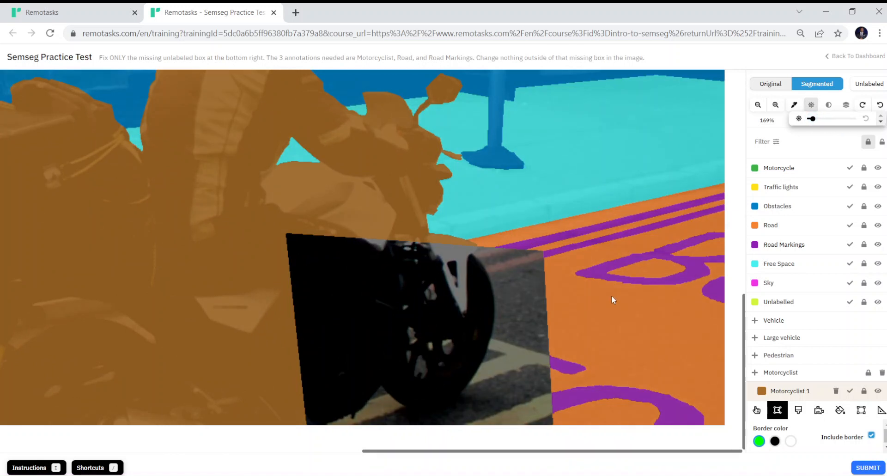
click(776, 414)
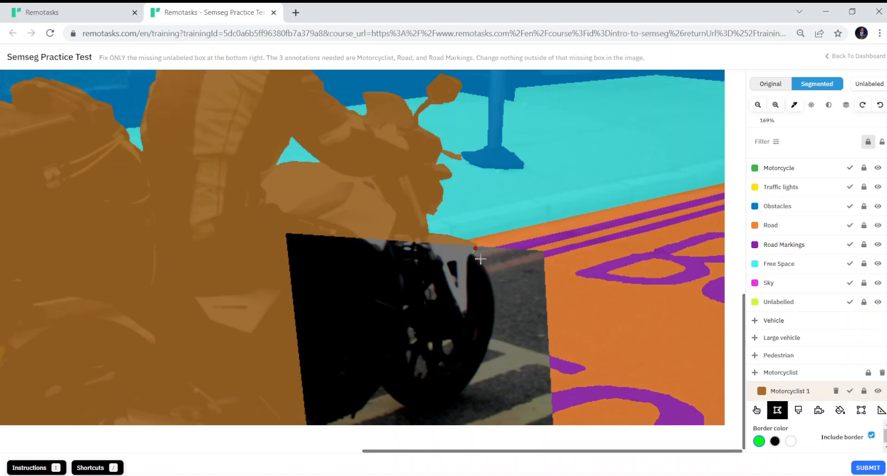
- Trace the Motorcyclist 1 polygon down the front wheel's right edge, then lower contrast to reveal the bike
click(481, 260)
click(495, 296)
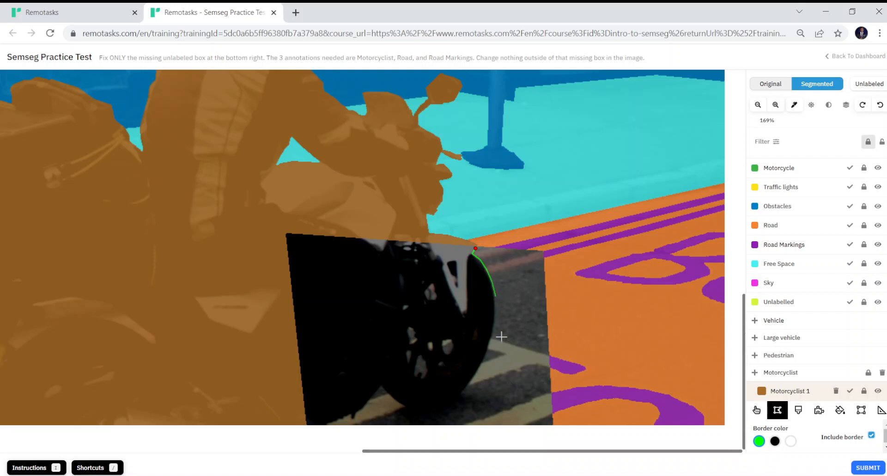
click(496, 313)
click(494, 332)
click(490, 345)
click(469, 384)
click(827, 106)
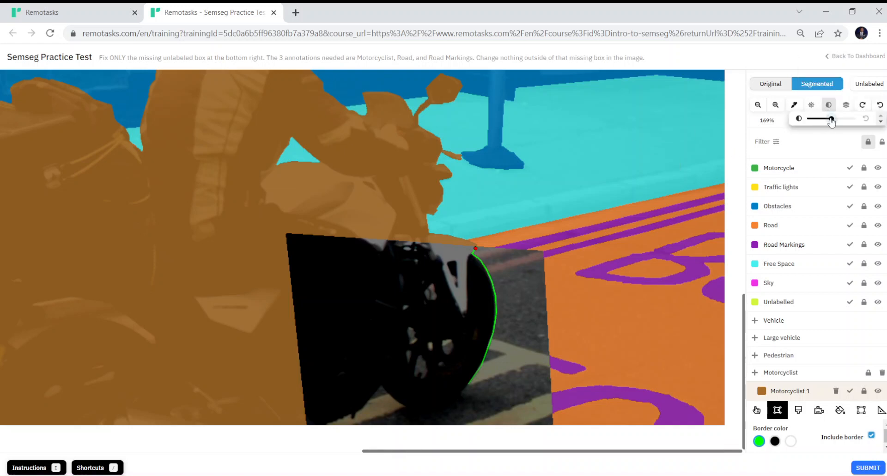
drag(832, 119, 820, 119)
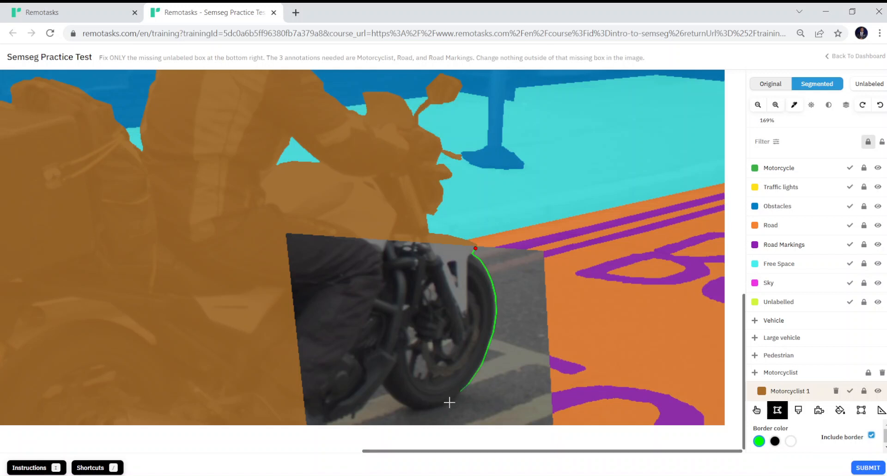
- Trace the outline under the front wheel along the tyre's base, removing misplaced points
click(449, 402)
key(ctrl+z)
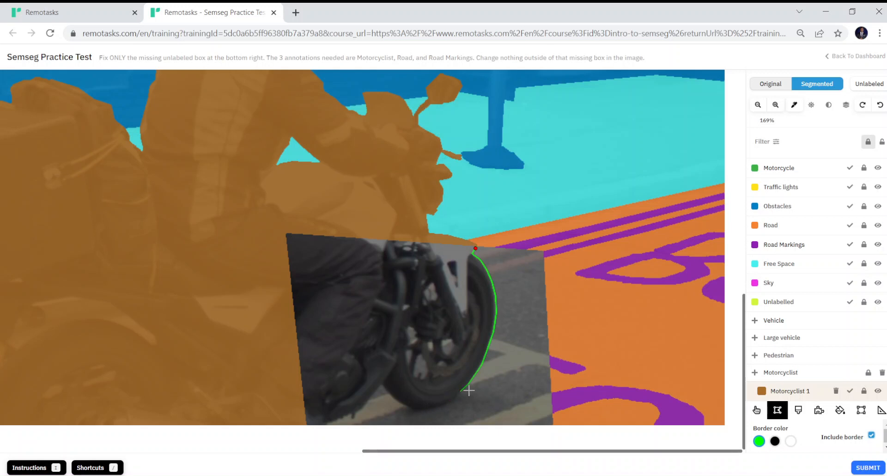
key(ctrl+z)
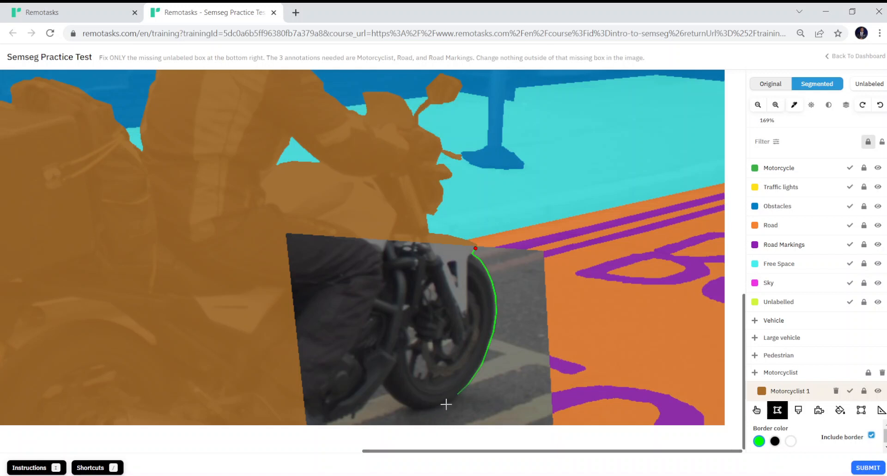
click(446, 403)
click(430, 410)
click(415, 409)
click(401, 404)
click(391, 396)
- Add outline points behind the wheel running down toward the box's bottom edge
click(373, 393)
click(365, 405)
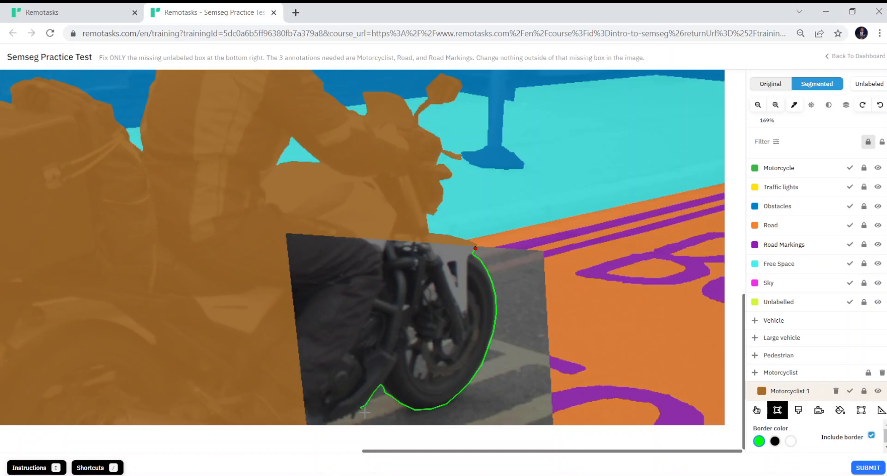
key(ctrl+z)
click(364, 406)
- Run the outline along the missing box's bottom edge to its bottom-left corner, fixing stray points
click(355, 413)
key(ctrl+z)
click(355, 412)
click(329, 422)
click(308, 423)
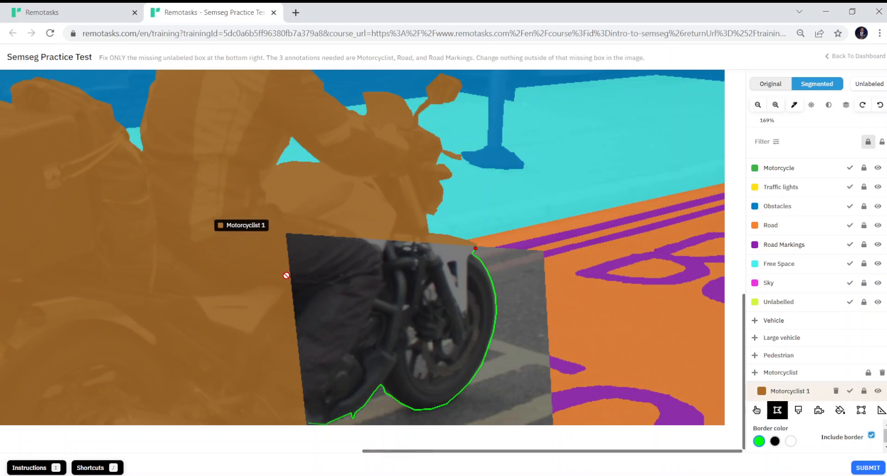
key(ctrl+z)
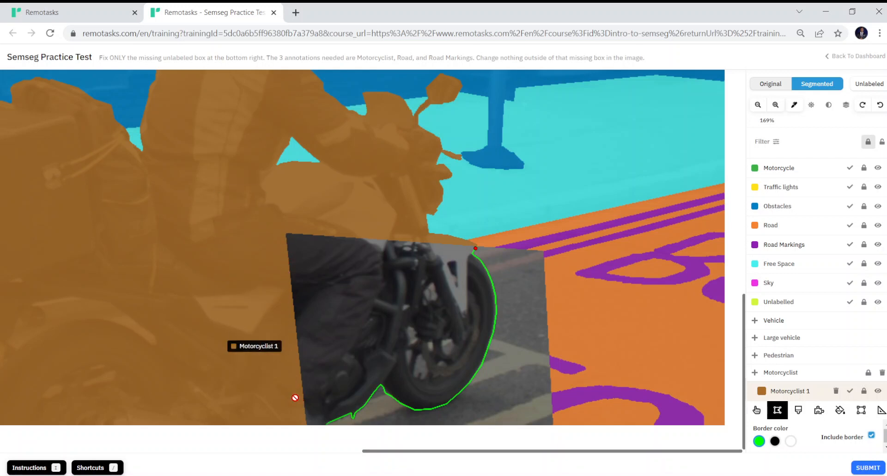
click(307, 424)
- Close the Motorcyclist 1 polygon via the box's top-left corner, then pick the Brush tool
click(286, 234)
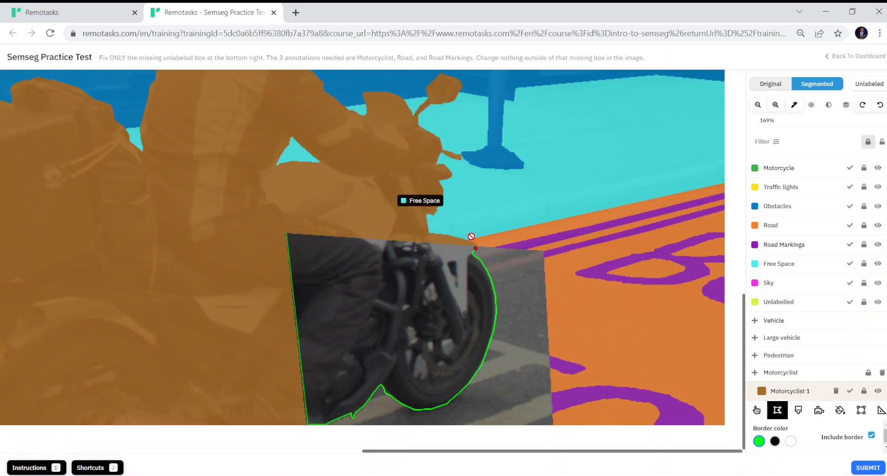
click(476, 249)
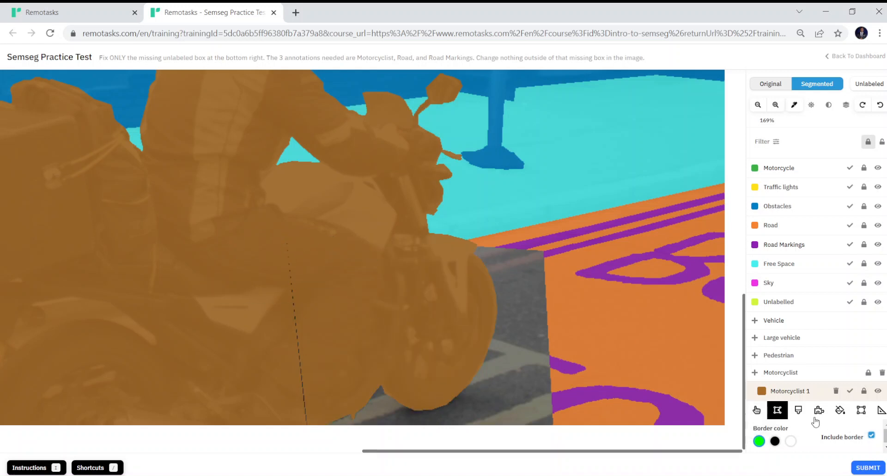
click(799, 411)
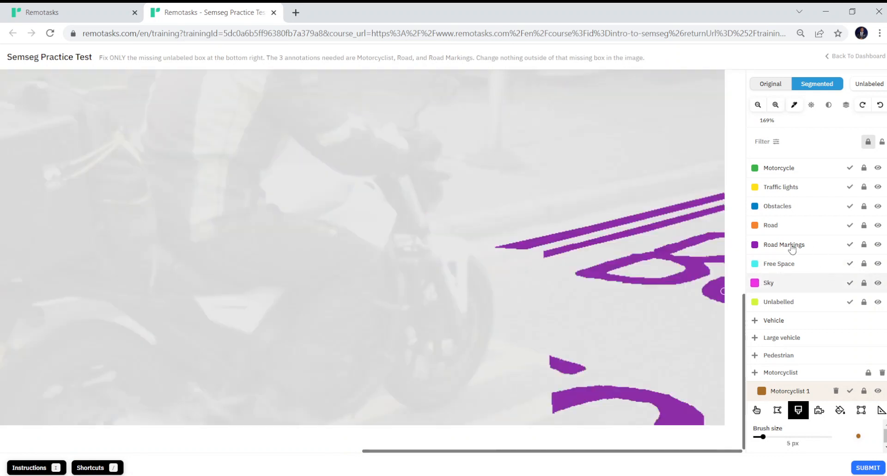
- Choose the Road Markings class and switch to the Polygon Fill tool
click(791, 248)
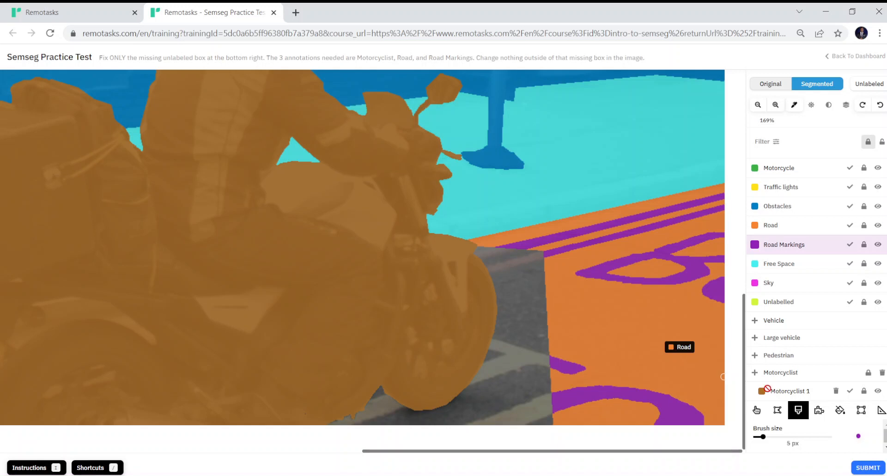
click(777, 411)
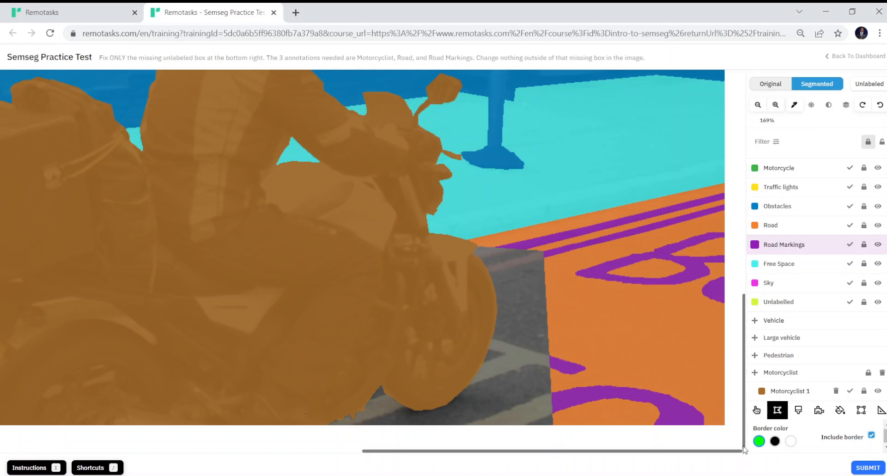
- Fill the thin strip along the grey box's bottom edge with a Road Markings polygon
click(550, 415)
click(462, 423)
click(552, 392)
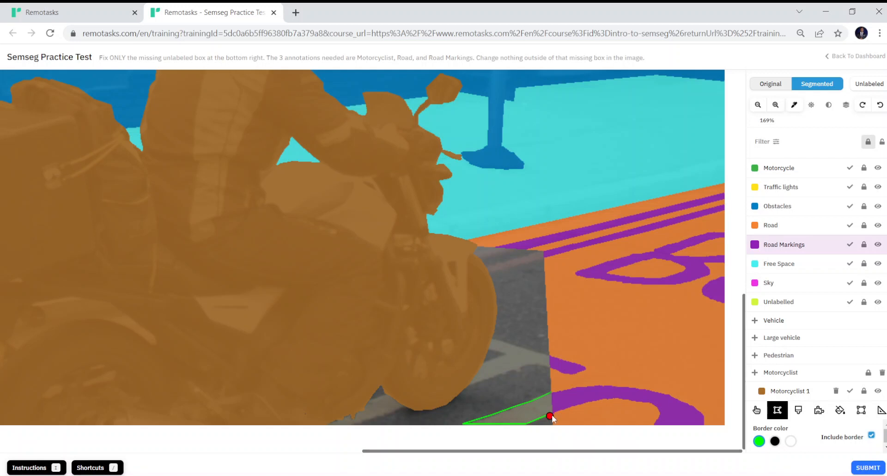
click(550, 415)
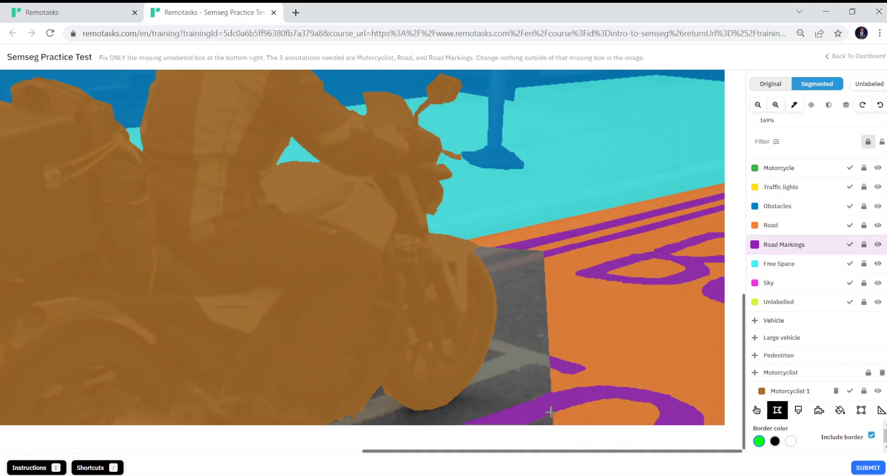
- Trace the stripe's lower edge from the grey box's right side leftward to the wheel
click(549, 368)
click(536, 362)
click(526, 364)
click(521, 367)
click(519, 368)
click(511, 370)
click(489, 378)
click(469, 384)
- Continue up the wheel's edge, fix a misplaced corner, and close the Road Markings polygon
click(482, 364)
click(505, 354)
key(ctrl+z)
click(504, 353)
key(ctrl+z)
click(506, 354)
click(489, 349)
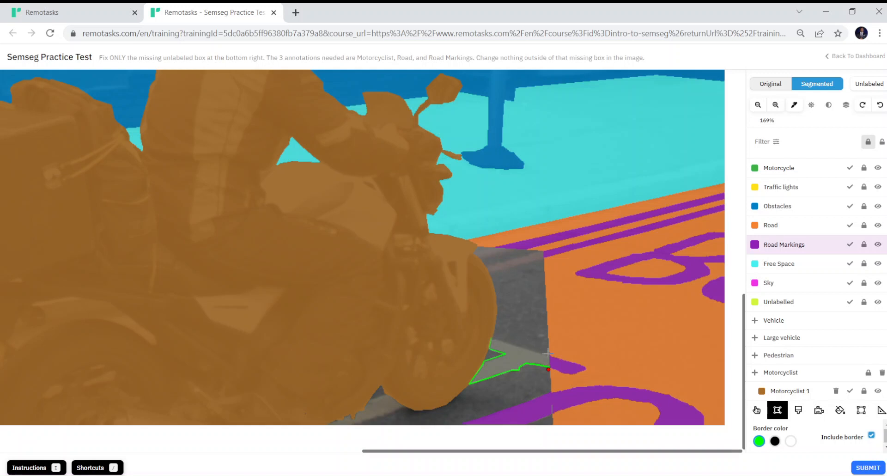
click(510, 342)
click(531, 350)
click(549, 354)
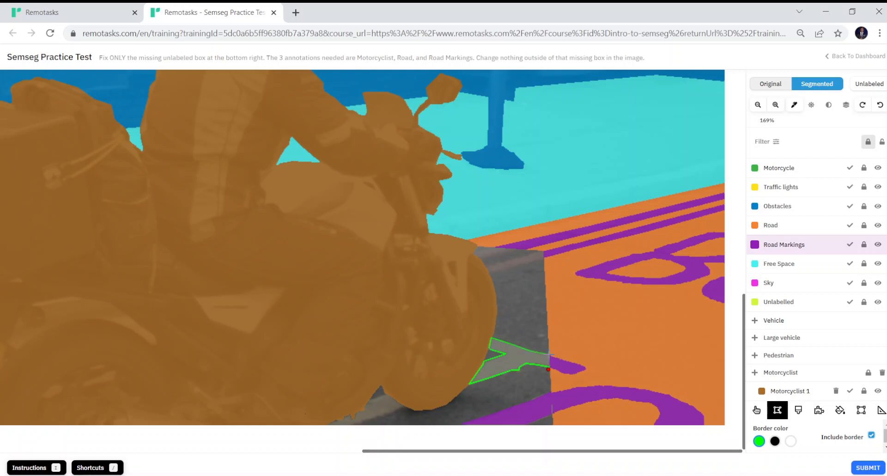
click(549, 368)
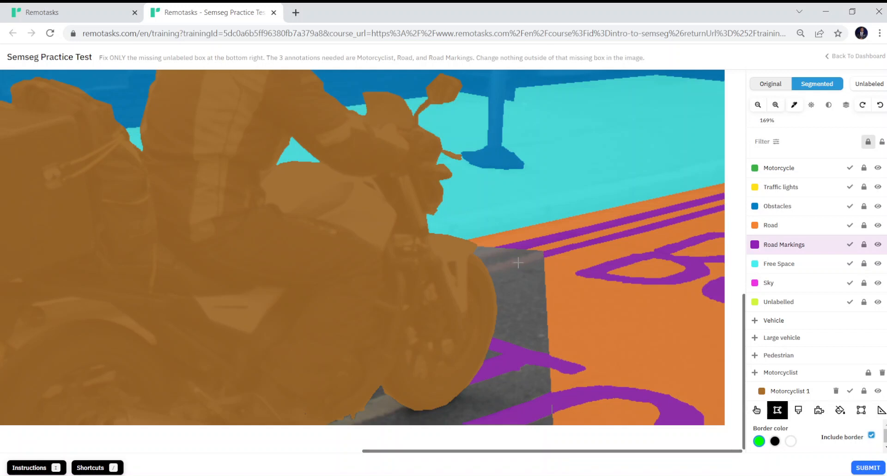
- Zoom in on the grey box and raise the image contrast
scroll(518, 262, up, 5)
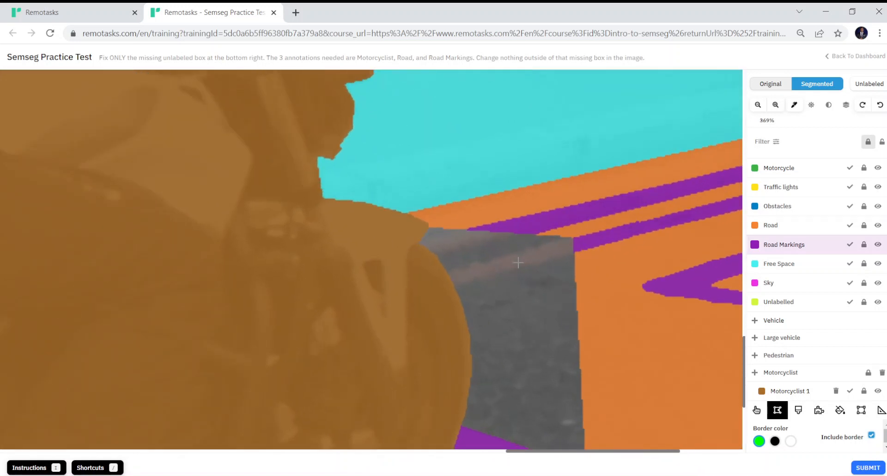
scroll(518, 263, up, 4)
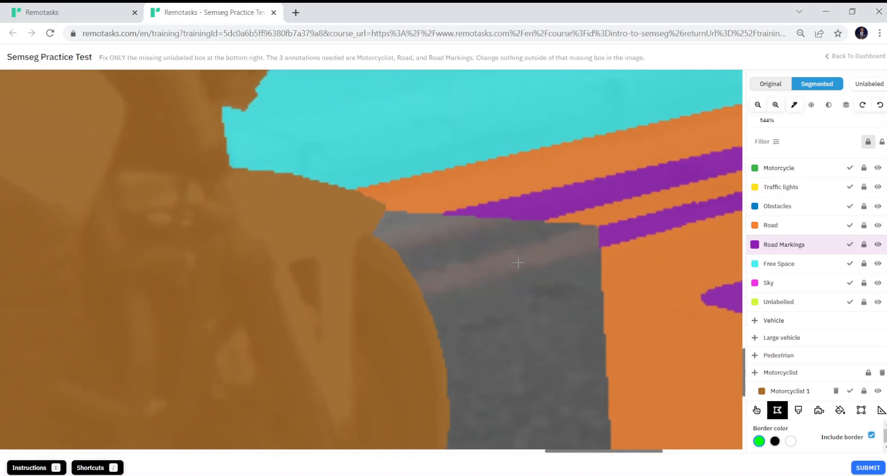
click(829, 106)
drag(815, 118, 852, 121)
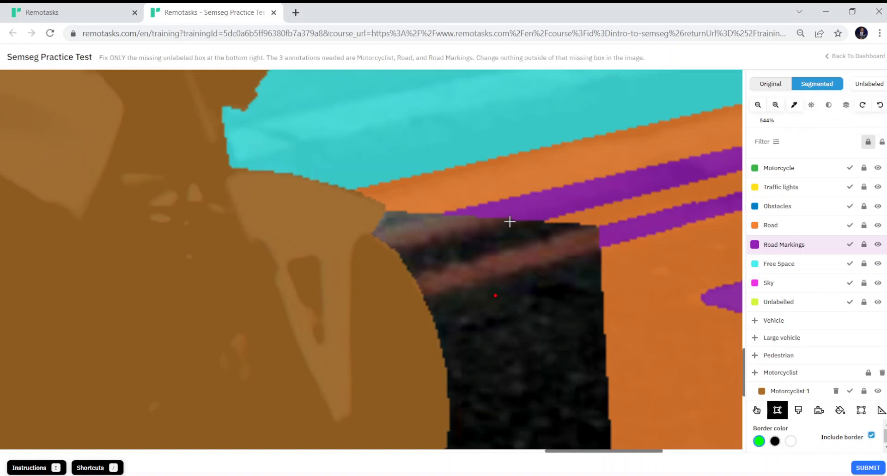
- Discard a stray start, then trace the faint stripe's upper edge leftward to its end
click(595, 226)
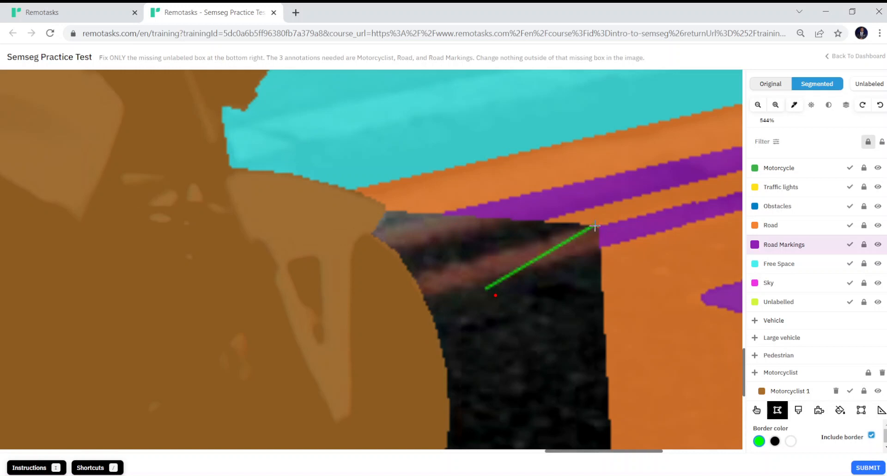
key(ctrl+z)
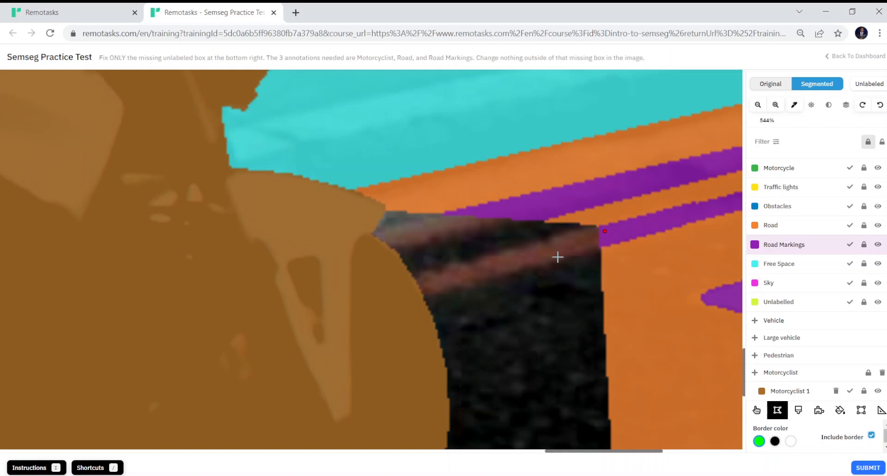
key(Escape)
click(549, 237)
click(511, 247)
click(476, 256)
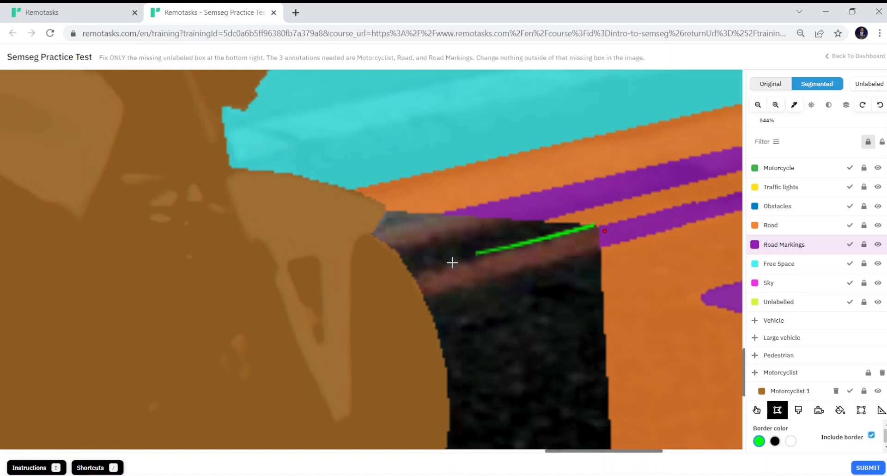
click(456, 262)
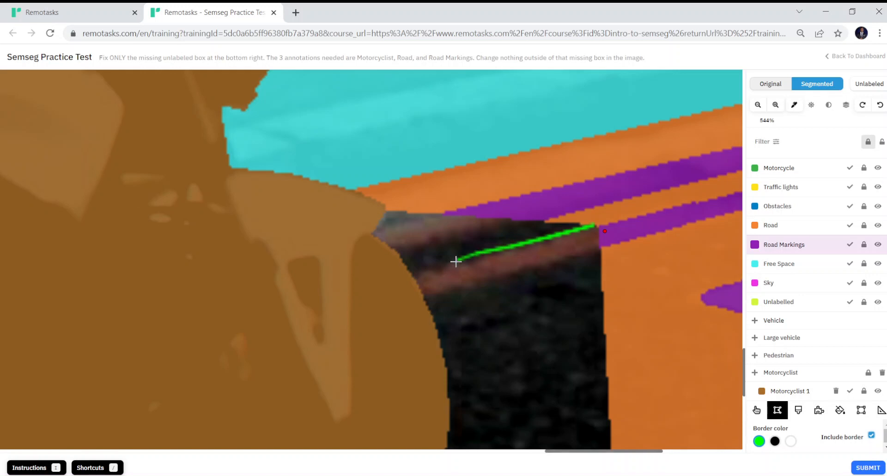
click(433, 267)
click(413, 269)
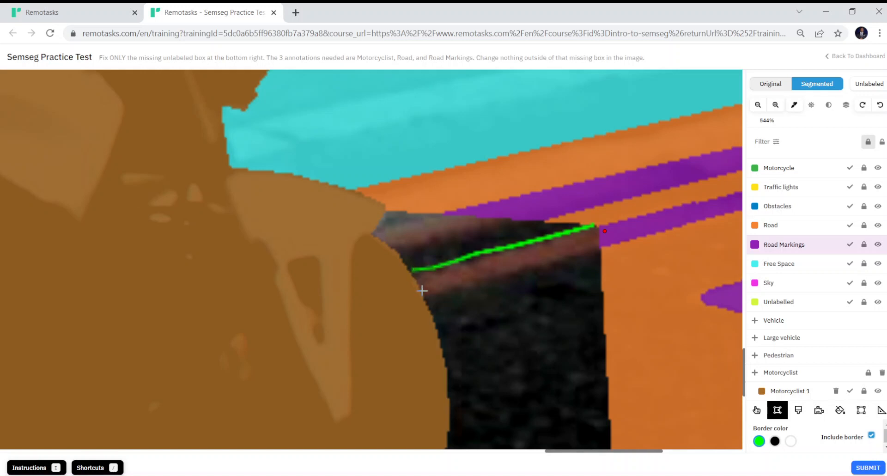
- Trace the stripe's lower edge back to the right and close it as Road Markings
click(422, 289)
click(425, 294)
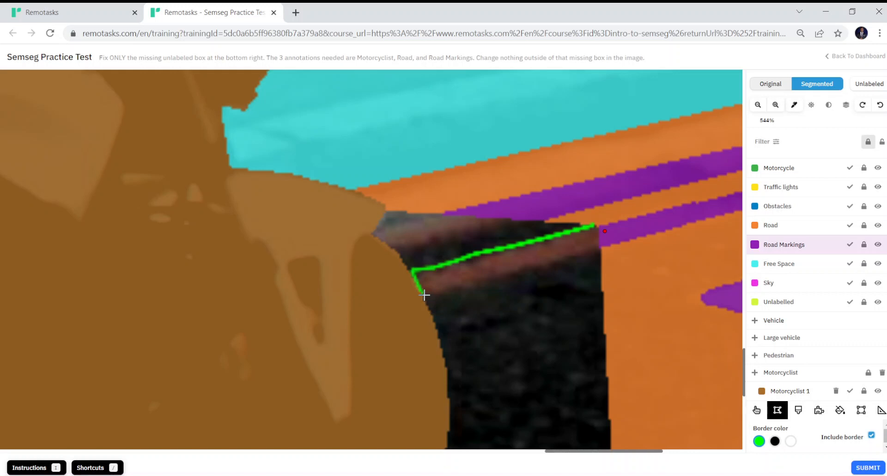
click(470, 288)
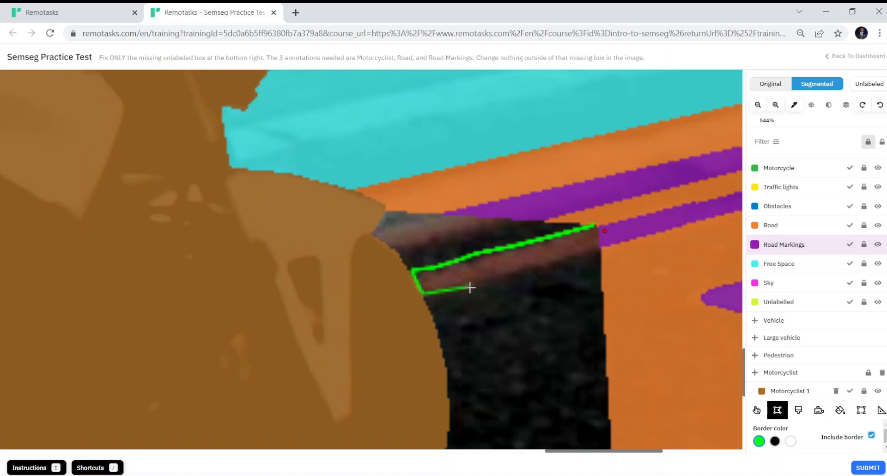
click(507, 273)
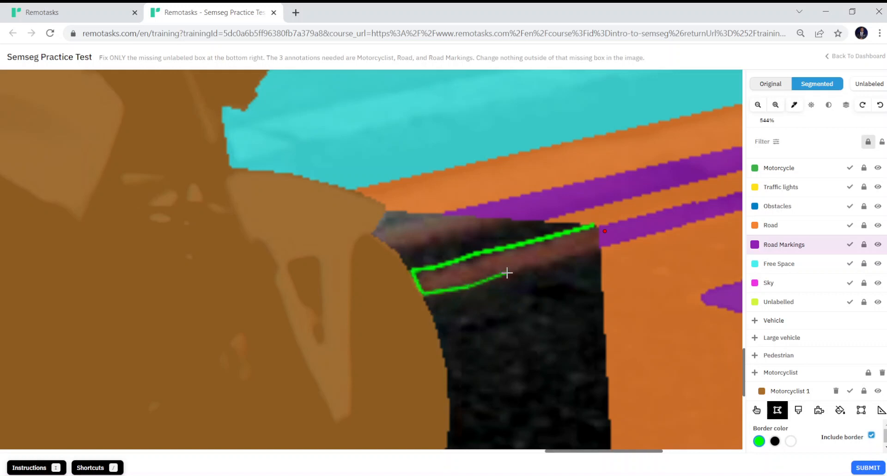
click(540, 267)
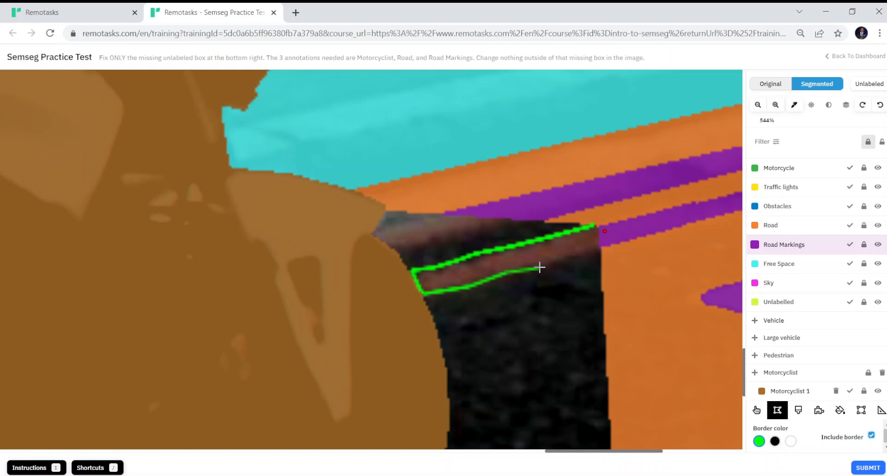
click(562, 260)
click(581, 256)
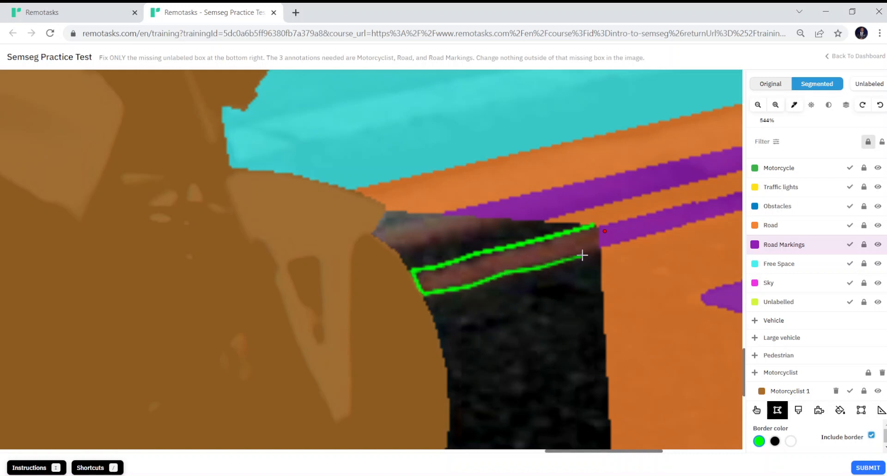
click(601, 251)
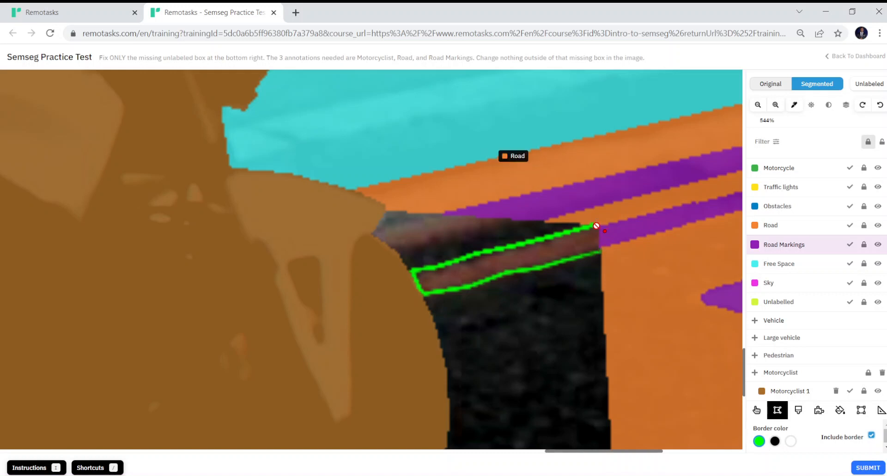
click(594, 224)
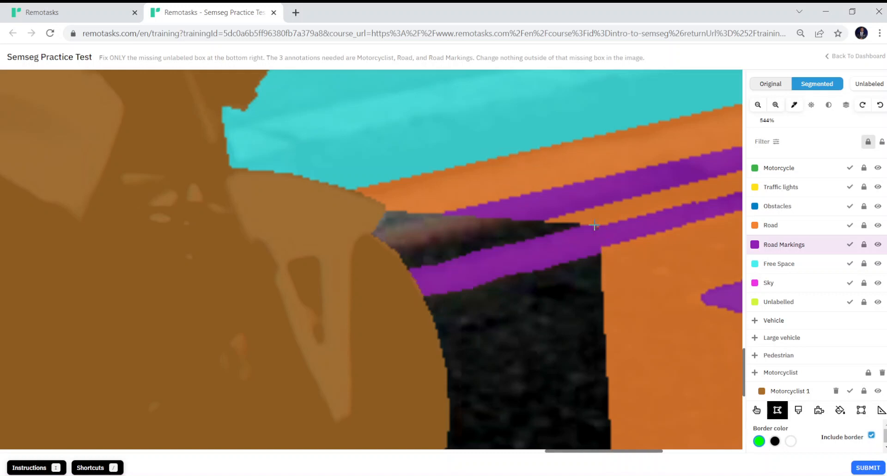
- Lower the image contrast and raise the brightness to reveal the unlabeled road patches
click(827, 106)
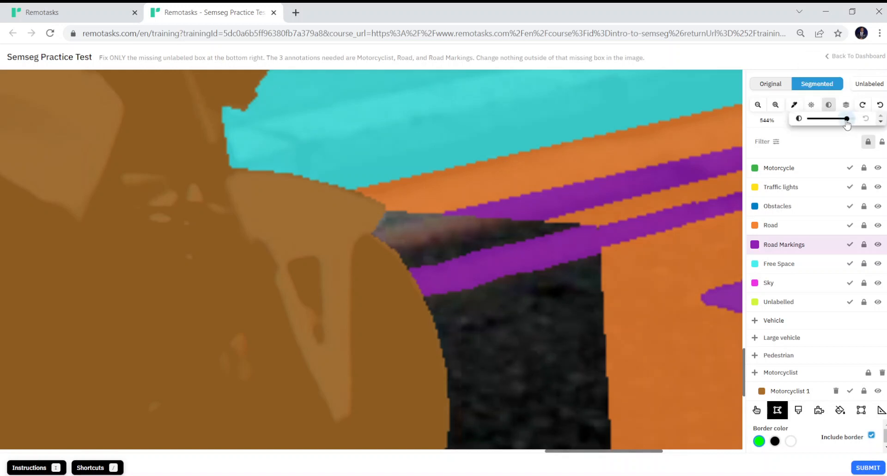
drag(841, 121, 853, 135)
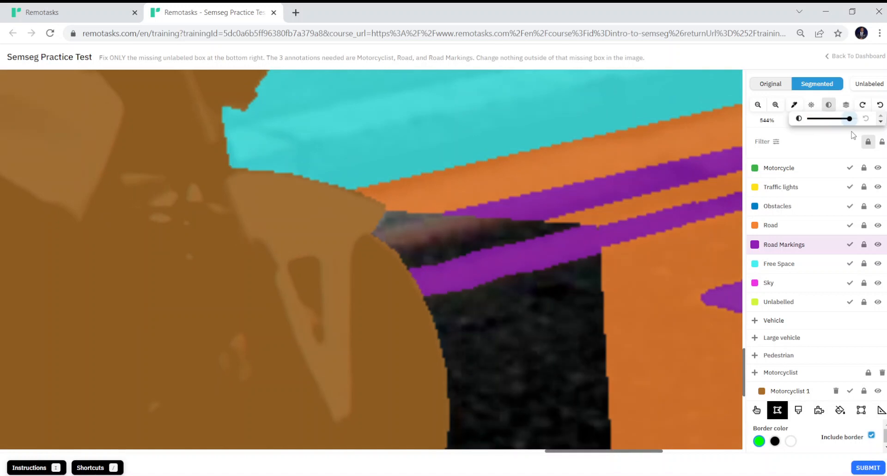
click(812, 105)
mouse_move(816, 122)
mouse_down()
mouse_move(828, 121)
mouse_move(809, 130)
mouse_move(817, 127)
mouse_up()
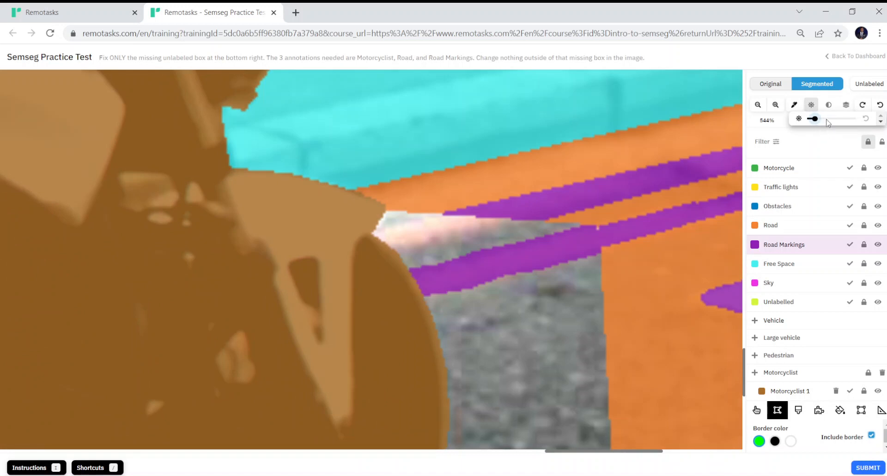
scroll(656, 177, down, 1)
scroll(655, 179, down, 1)
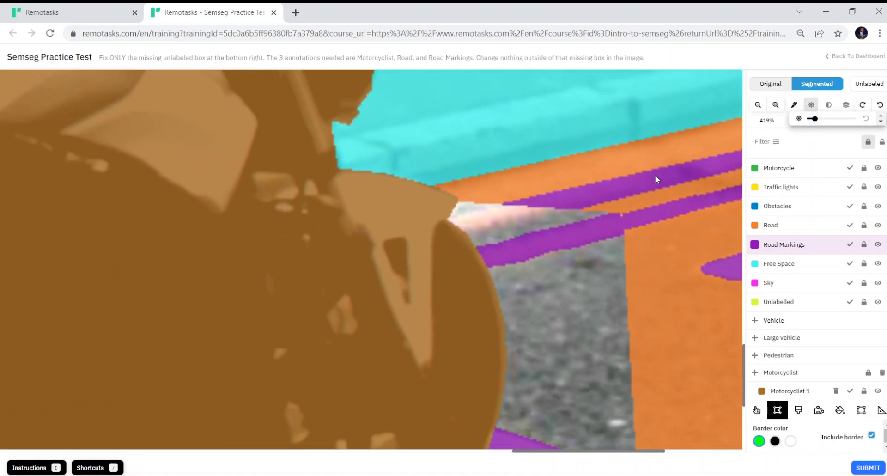
scroll(656, 176, up, 1)
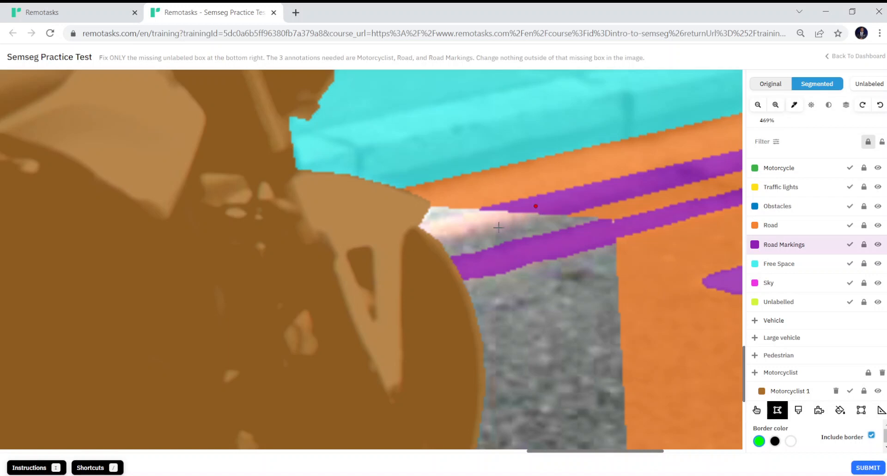
- Begin a Road Markings outline around the pale strip at the grey box's top-left corner
click(476, 233)
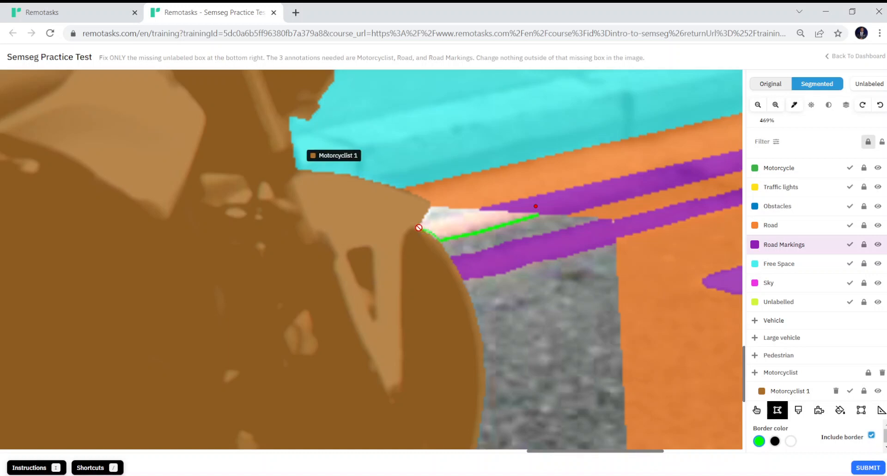
click(442, 217)
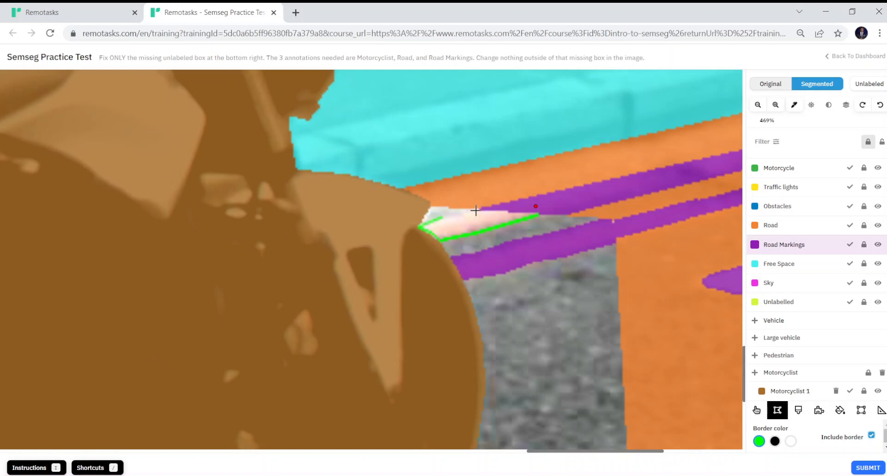
click(476, 211)
- Close the pale-strip polygon as Road Markings and zoom to 244% beneath the front wheel
double_click(537, 215)
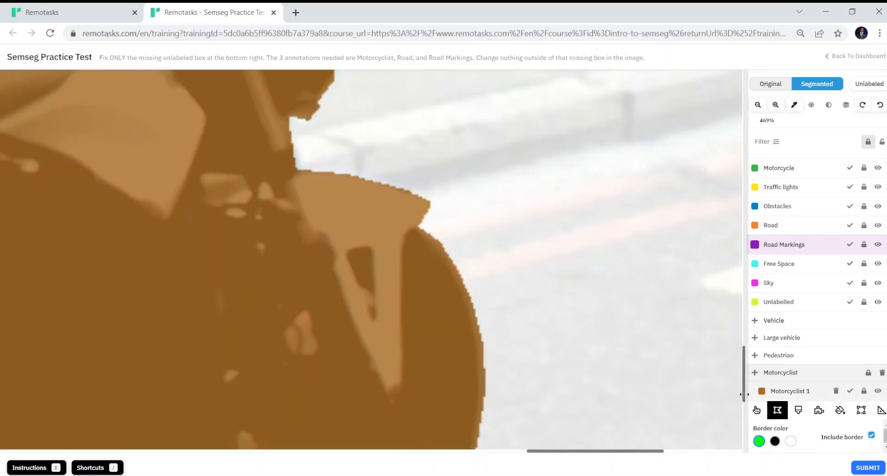
scroll(744, 394, down, 5)
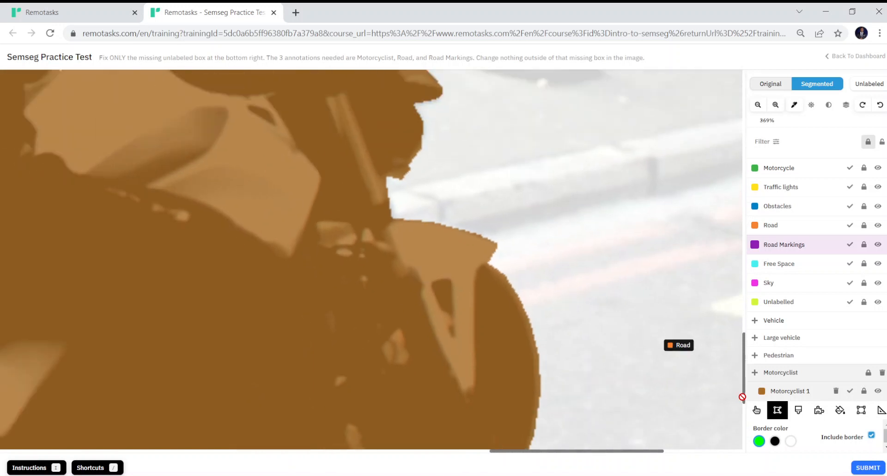
scroll(742, 396, down, 7)
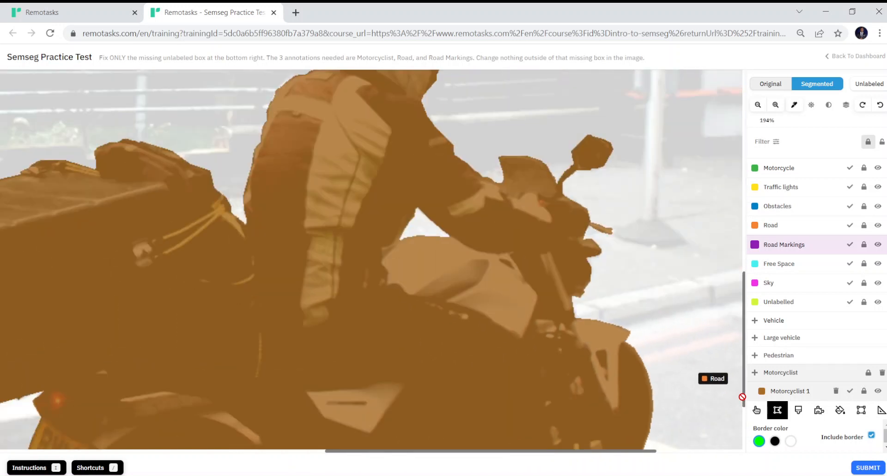
scroll(742, 397, down, 2)
scroll(742, 397, down, 1)
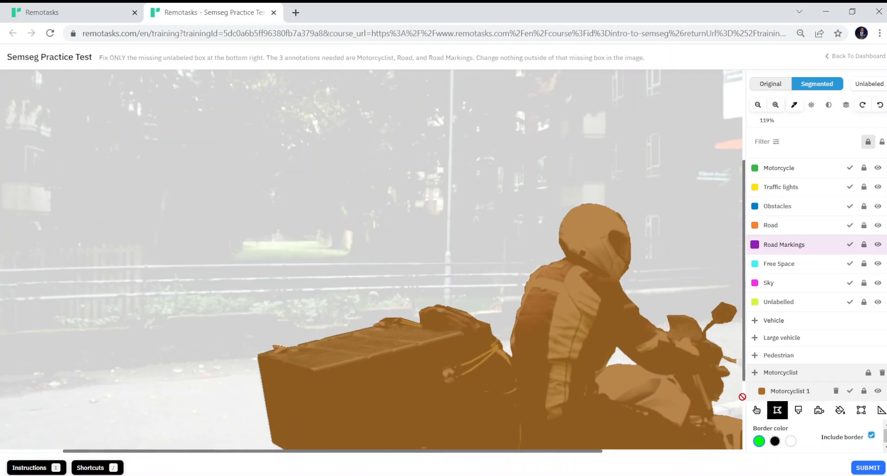
scroll(742, 397, down, 2)
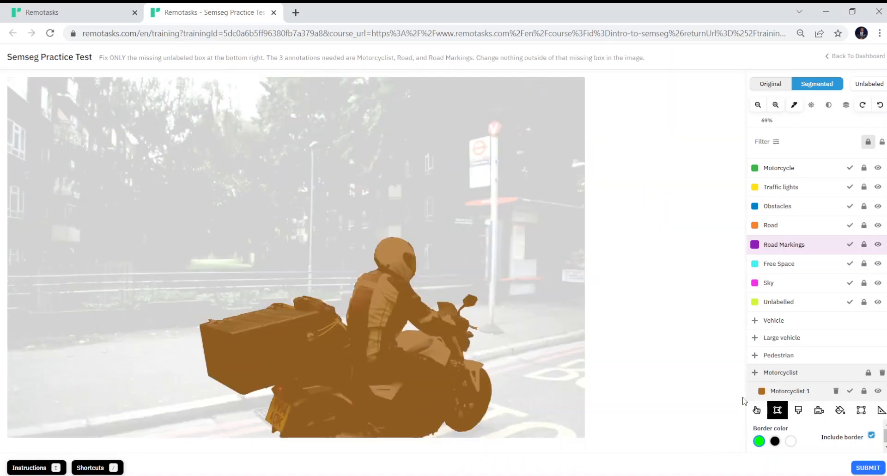
scroll(743, 400, down, 2)
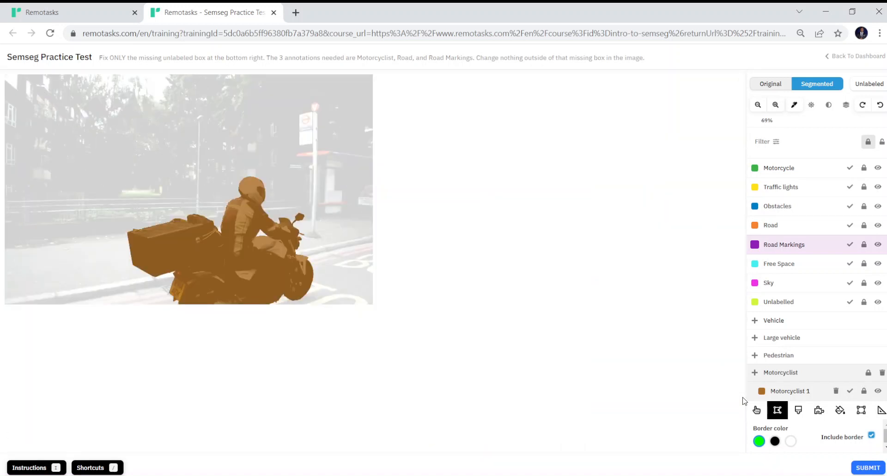
scroll(743, 400, up, 2)
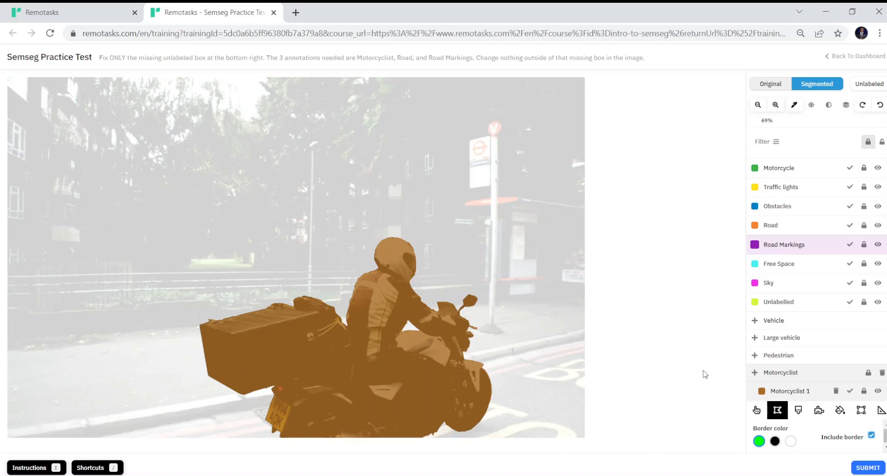
scroll(705, 374, down, 2)
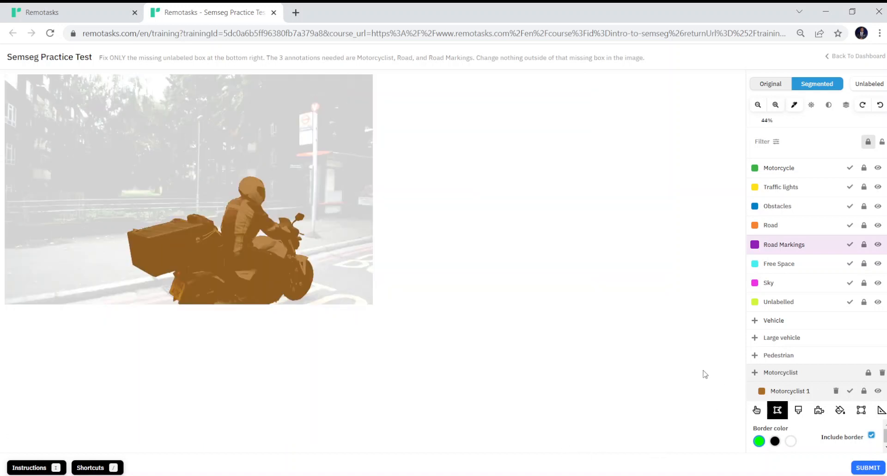
scroll(704, 374, up, 2)
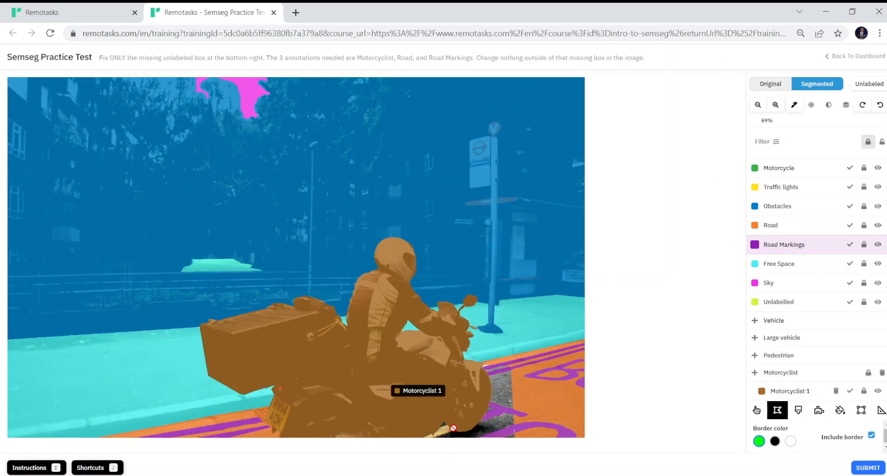
scroll(442, 431, up, 10)
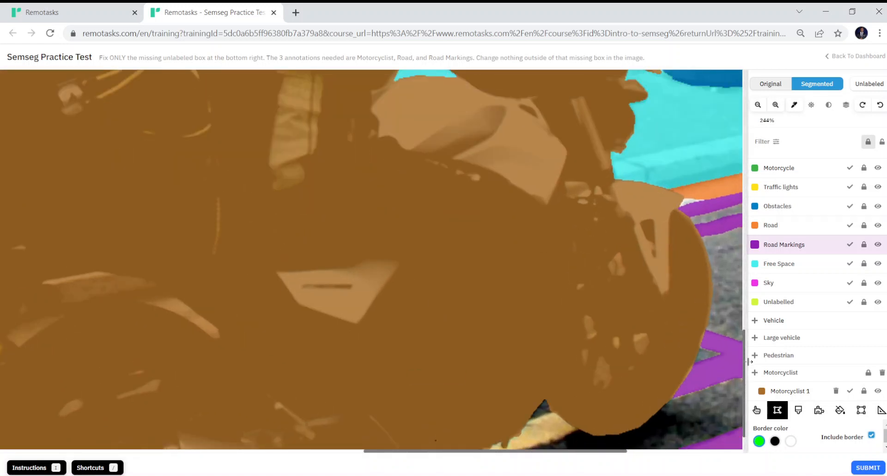
- Fill the gap under the front wheel at the image's bottom edge with a Road Markings polygon
scroll(744, 339, down, 2)
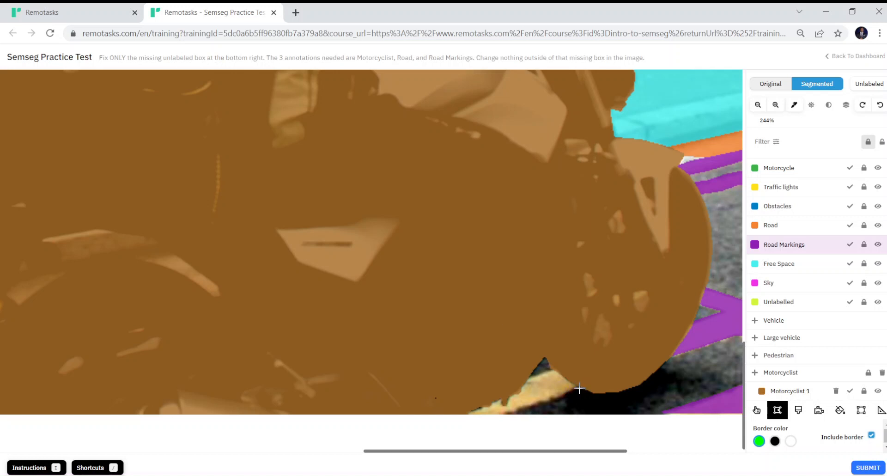
click(511, 412)
click(468, 412)
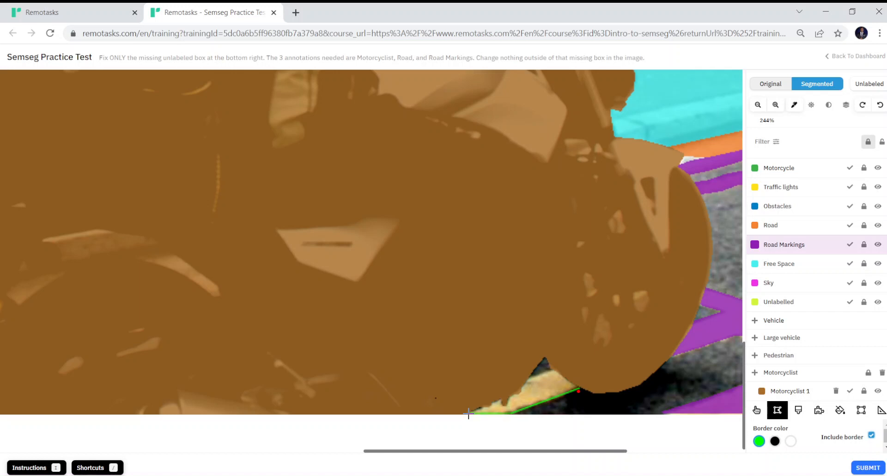
click(499, 400)
click(503, 406)
click(510, 394)
click(579, 391)
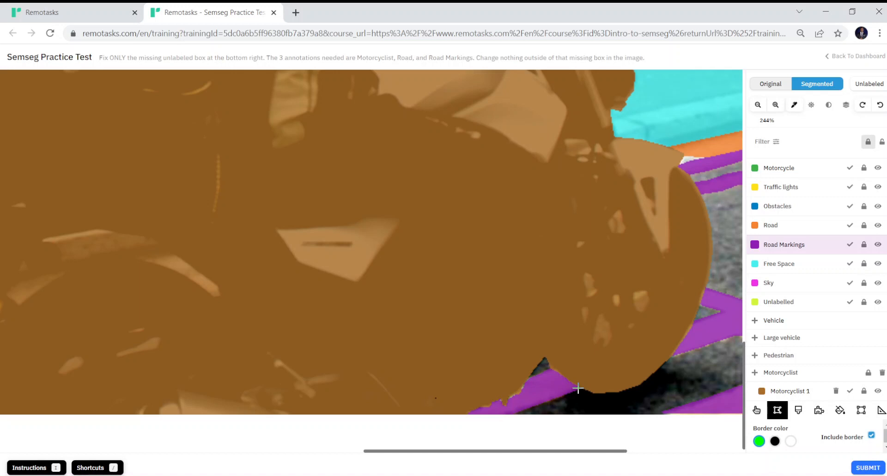
- Switch to the Brush tool and zoom out to 69% to show the whole image
click(791, 415)
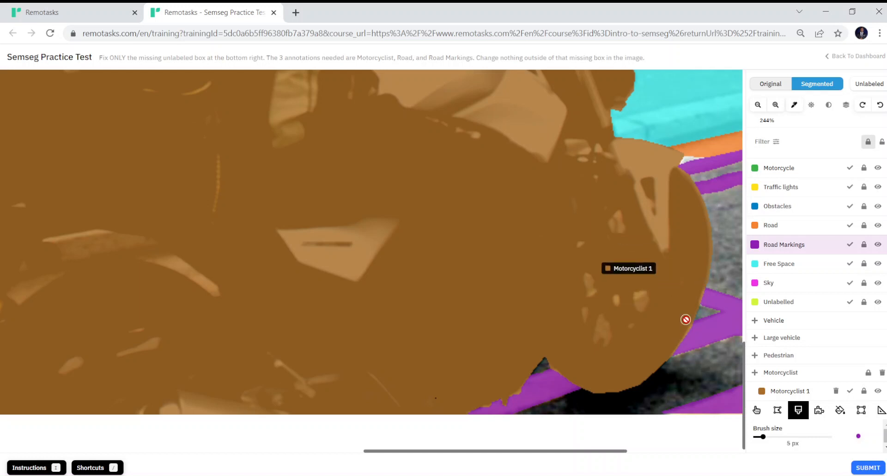
scroll(686, 320, down, 1)
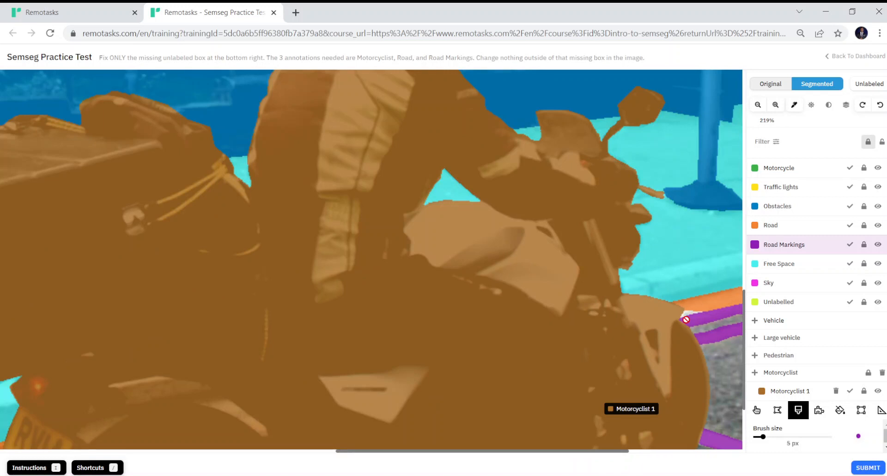
scroll(686, 320, down, 6)
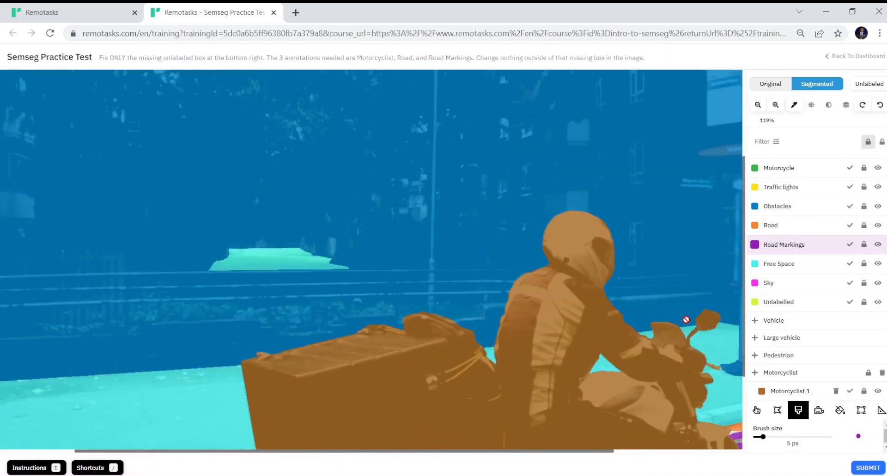
scroll(686, 319, down, 1)
scroll(686, 319, down, 1)
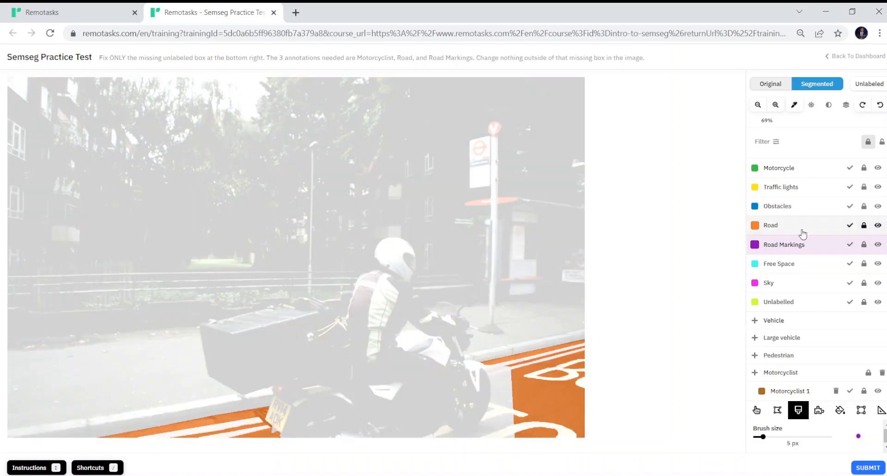
- Select the Road class, set the brush to 12 px, unlock Road's padlock, then pick Road Markings
click(792, 229)
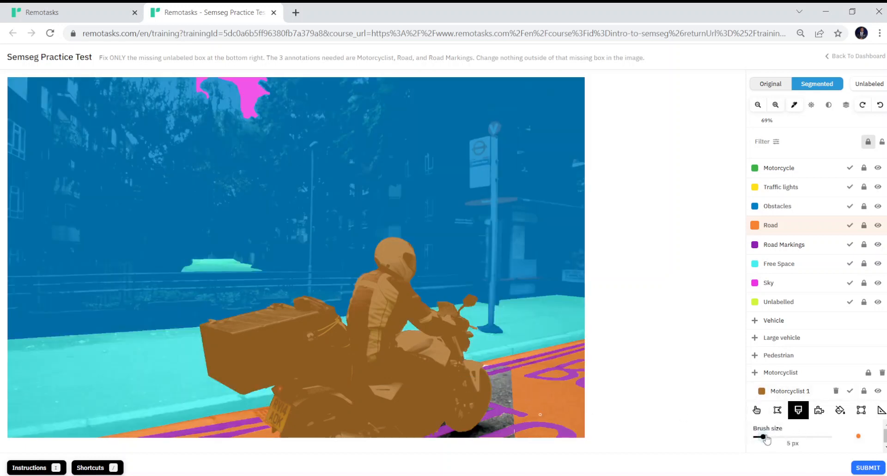
drag(765, 438, 833, 439)
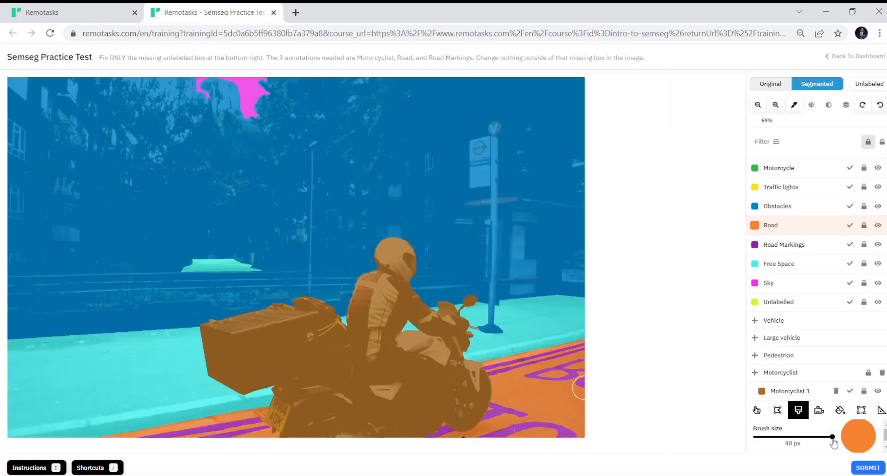
drag(830, 442, 778, 443)
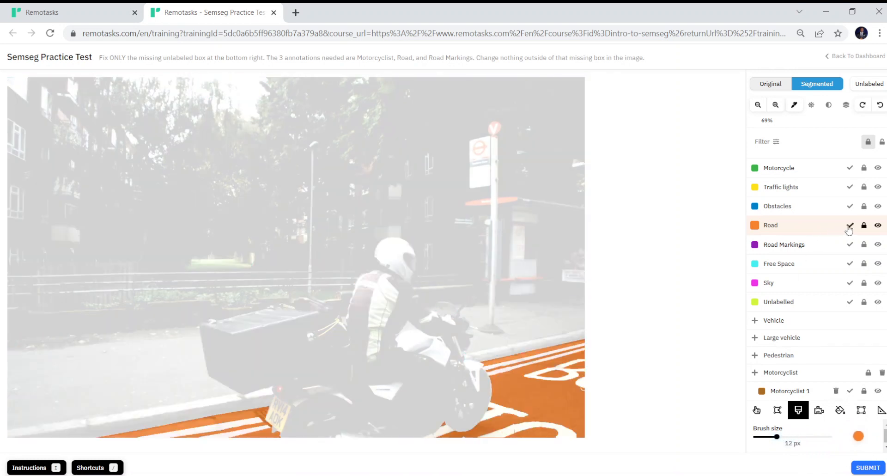
click(864, 227)
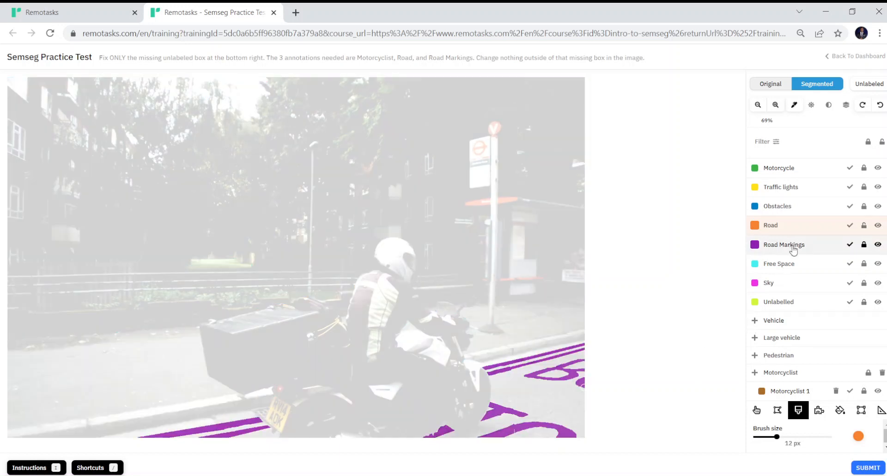
click(793, 247)
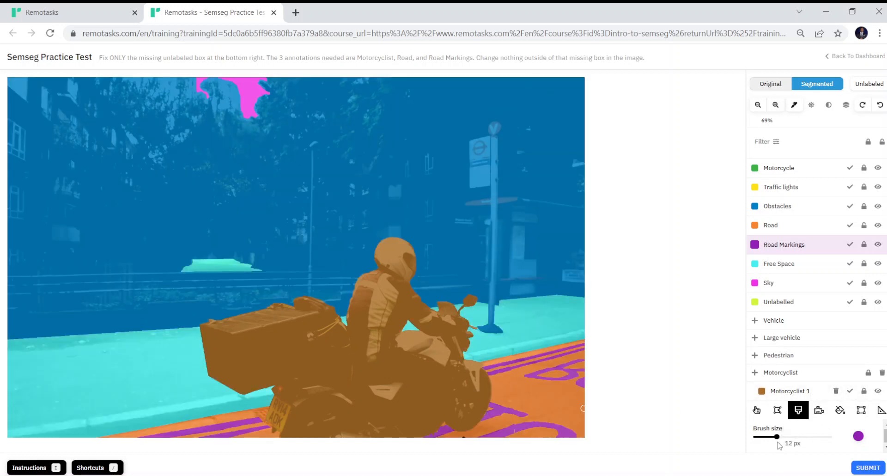
- Shrink the brush to 6 px and relock the Road label's padlock
drag(777, 436, 766, 436)
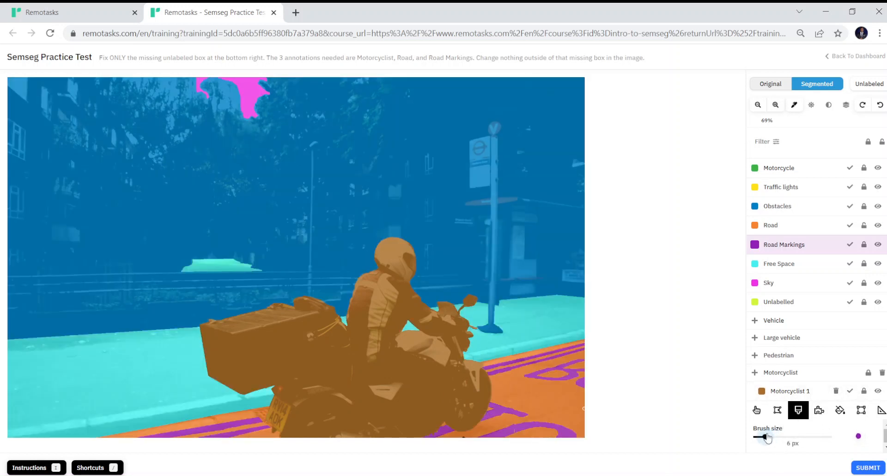
scroll(513, 430, up, 2)
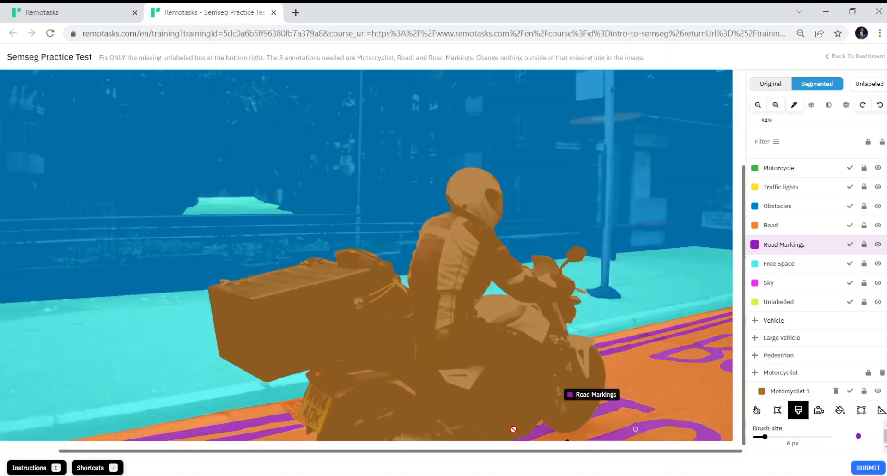
scroll(514, 429, up, 2)
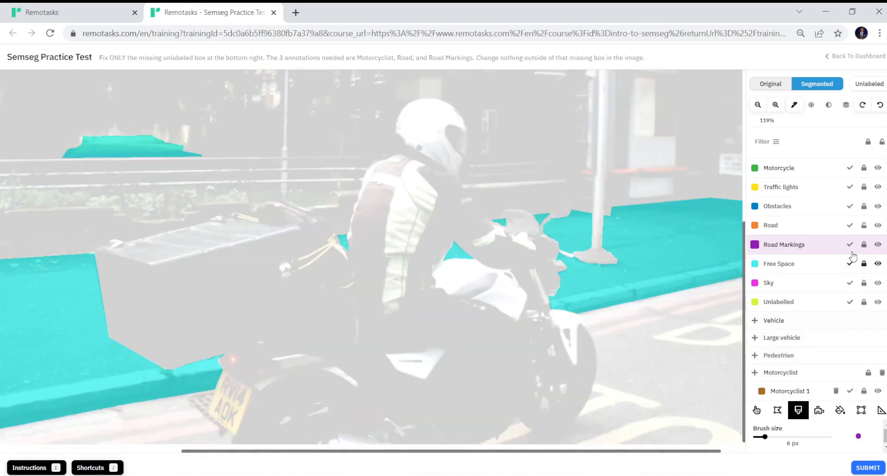
click(866, 225)
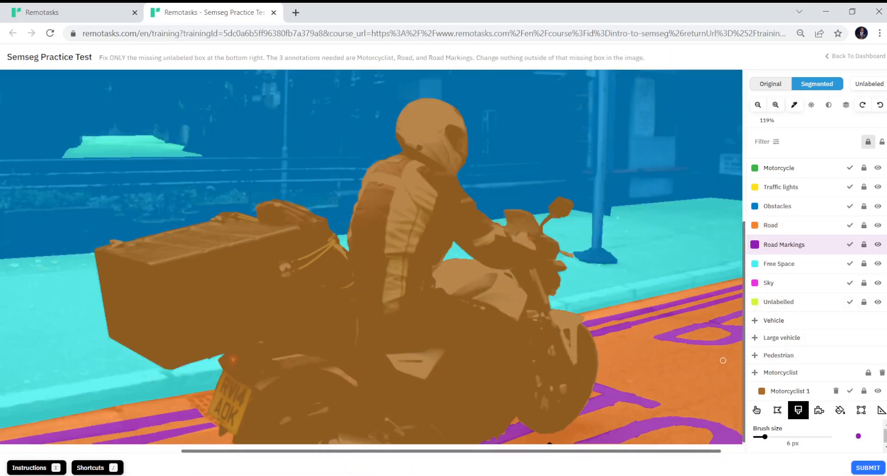
scroll(815, 278, down, 2)
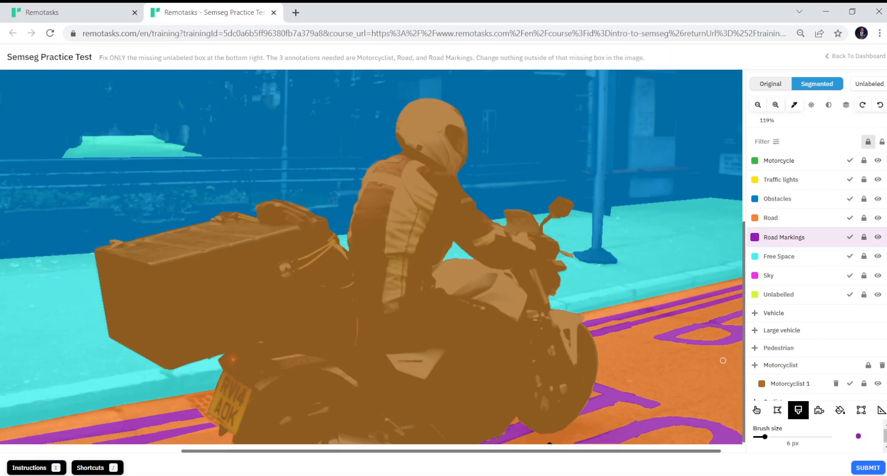
- Attempt submission and dismiss the stray Road pixels linter warning
click(868, 468)
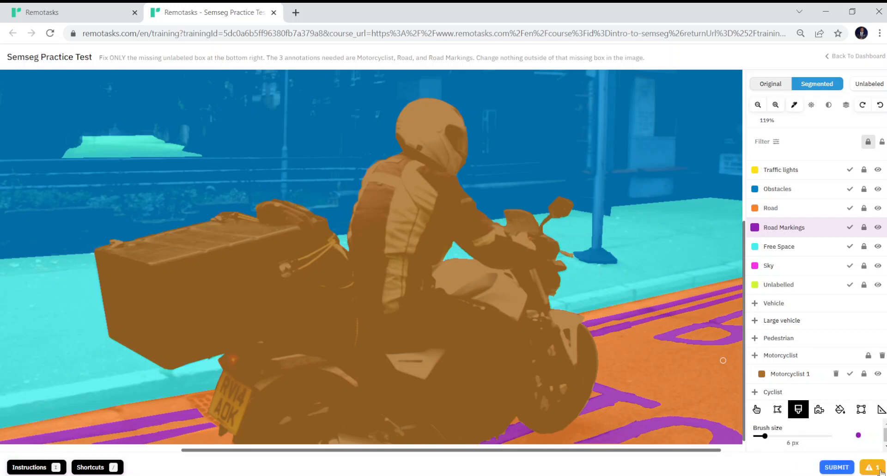
click(868, 468)
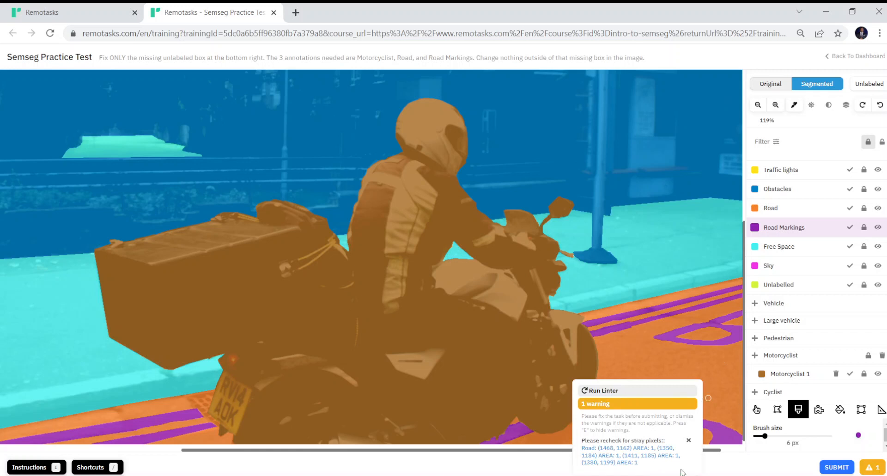
click(688, 440)
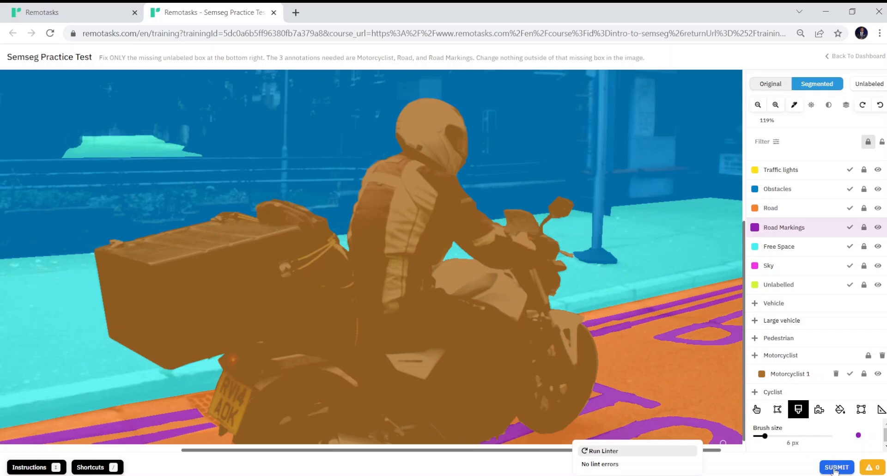
- Submit the practice test to reach the challenge-completed results
click(834, 468)
click(829, 469)
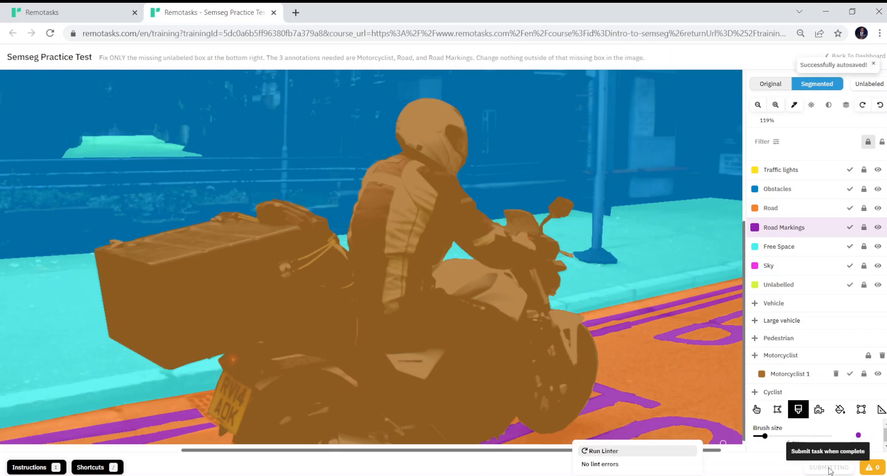
click(828, 468)
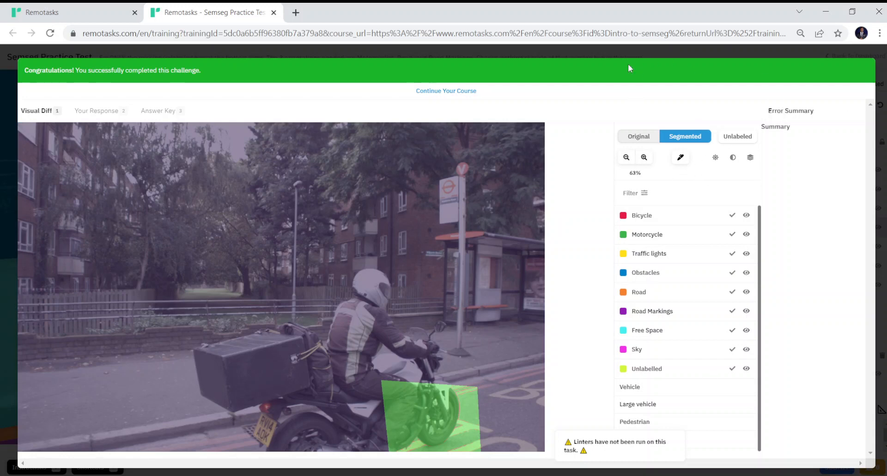
- Switch to the first browser tab to view the completed training scenario on the course page
click(70, 8)
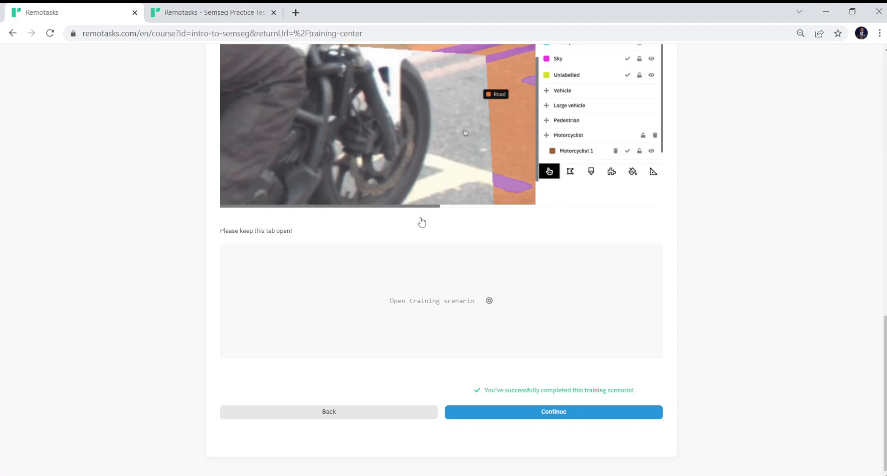
- Continue through the final pages to the Introduction to Image Segmentation completion summary
click(552, 412)
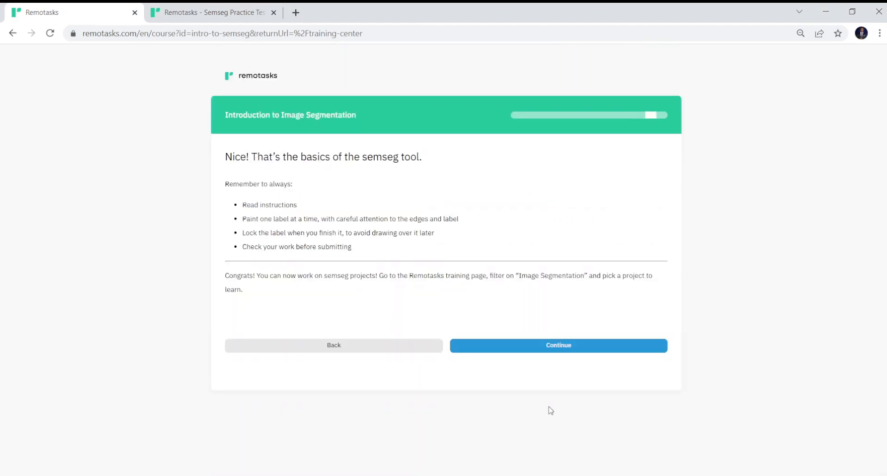
scroll(551, 410, down, 4)
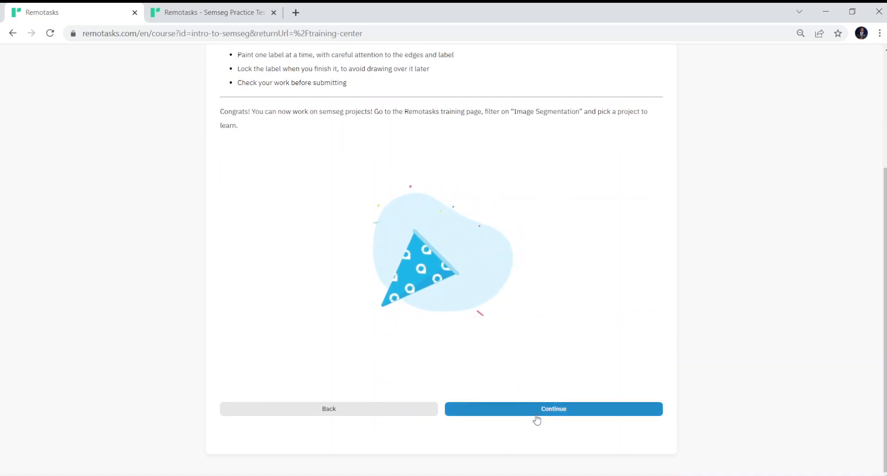
click(536, 415)
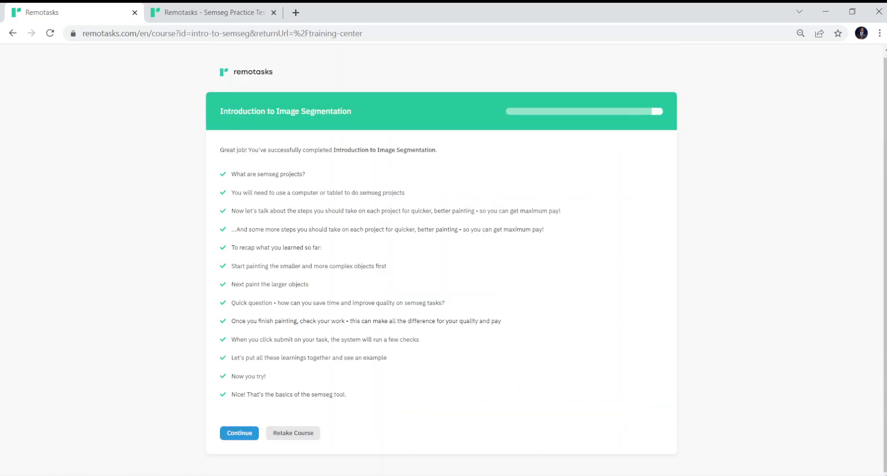